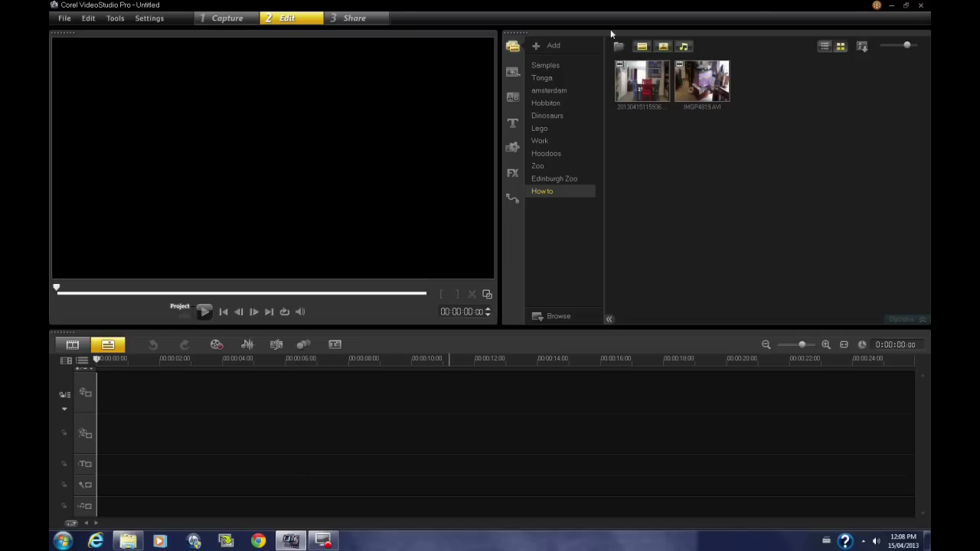
- Scrub through the untrimmed 20130415115936.MTS clip in the How to library folder to review the person's different seating positions
left_click(648, 84)
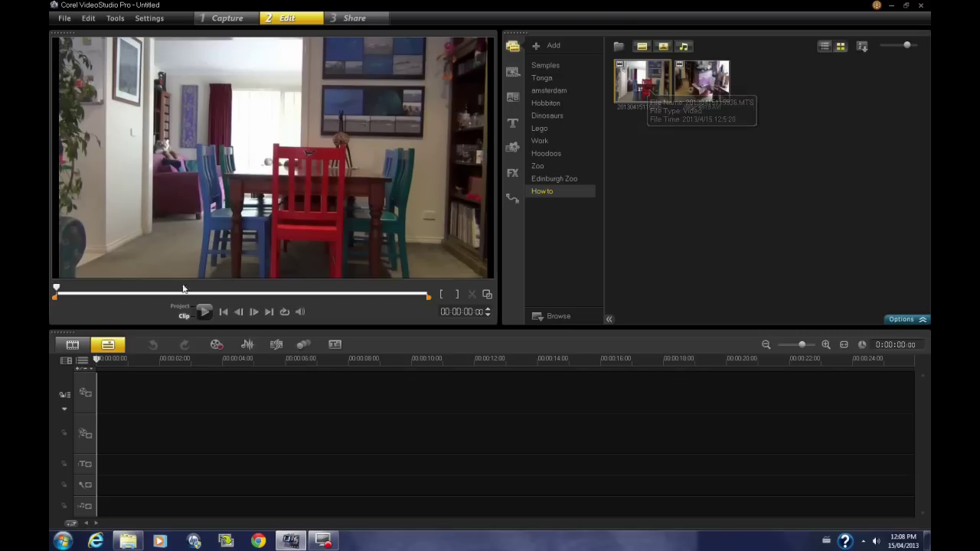
left_click_drag(57, 291, 119, 290)
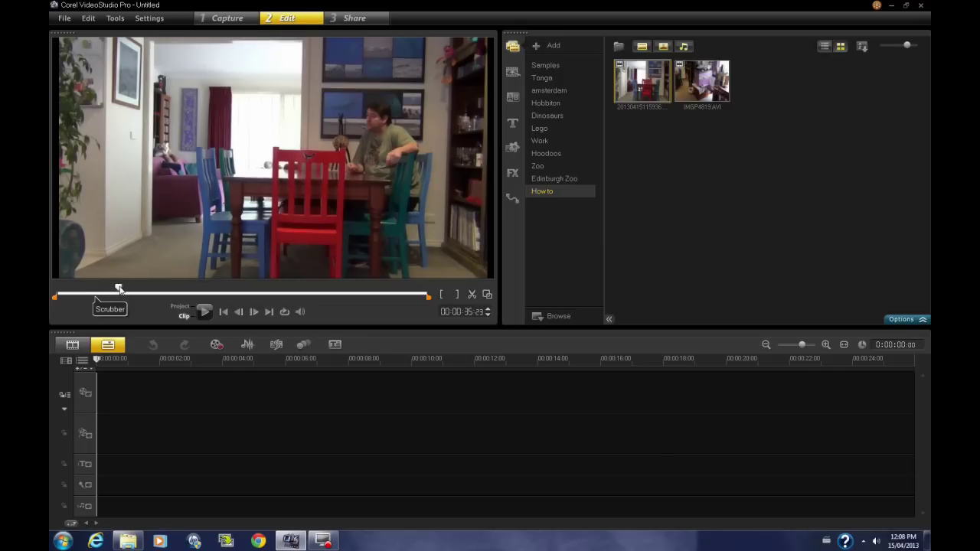
left_click_drag(103, 289, 214, 292)
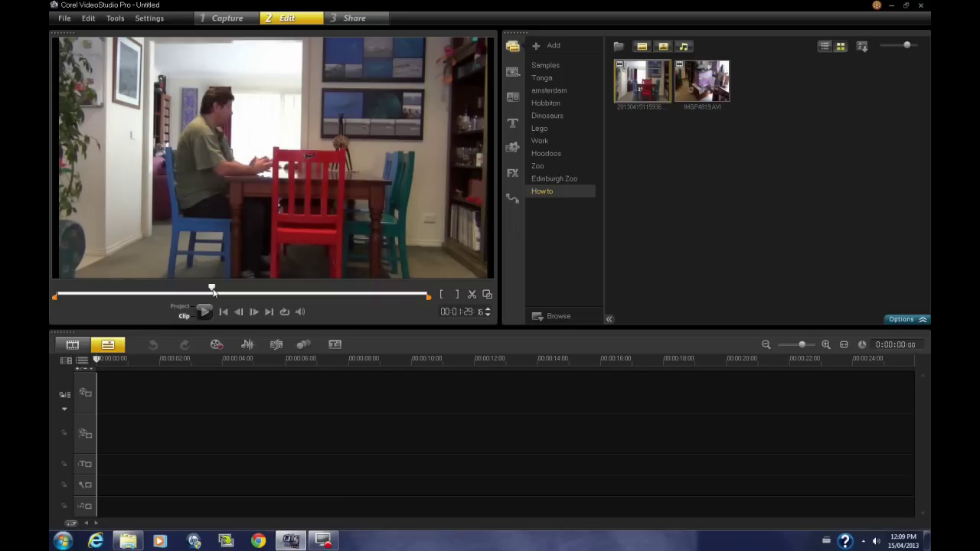
left_click_drag(214, 291, 412, 300)
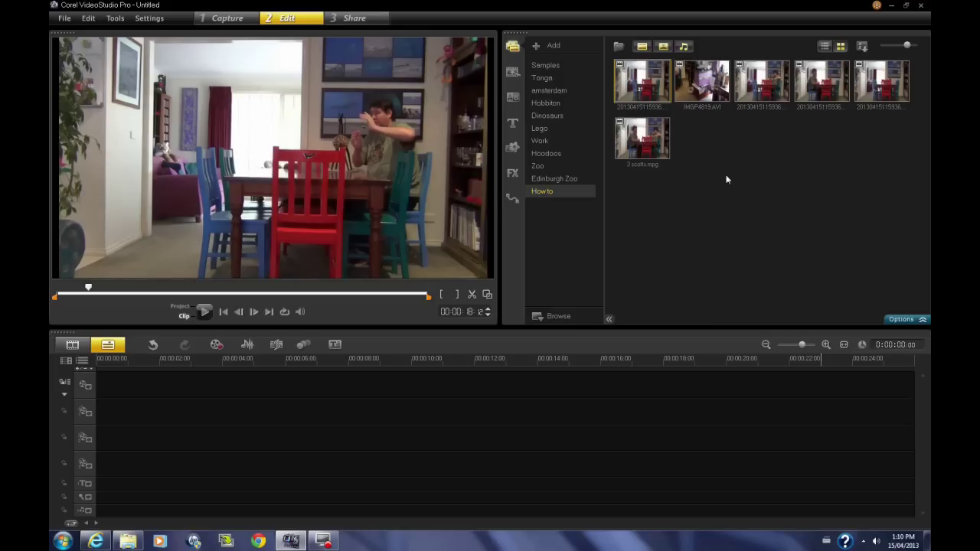
- Add the untrimmed 20130415115936.MTS clip to the video track and cue it to 00:00:17:22
left_click_drag(638, 81, 448, 390)
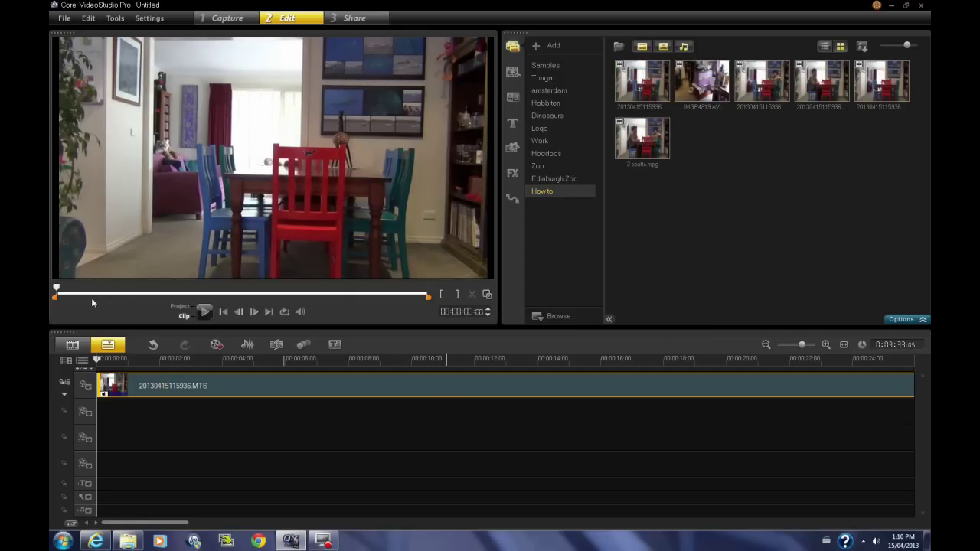
left_click_drag(59, 291, 87, 296)
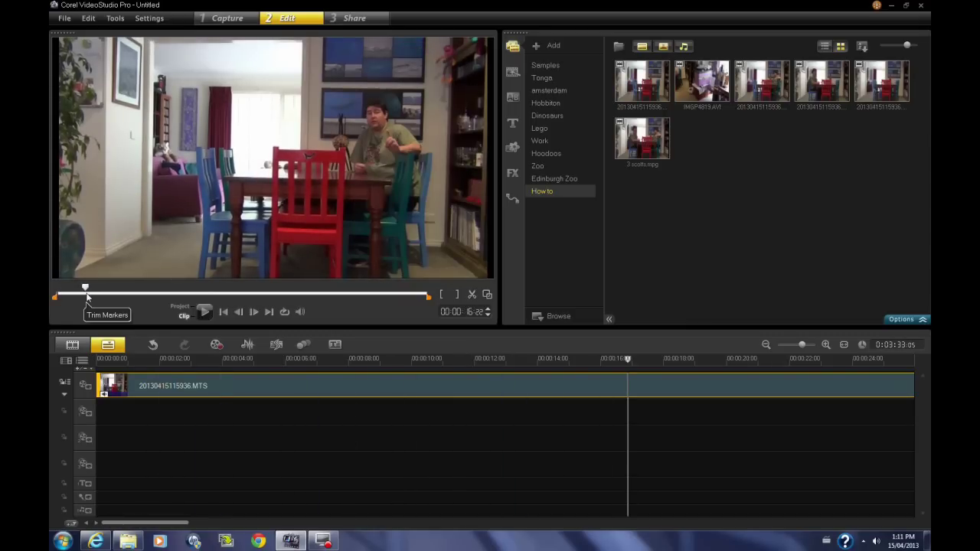
left_click(487, 309)
left_click(487, 310)
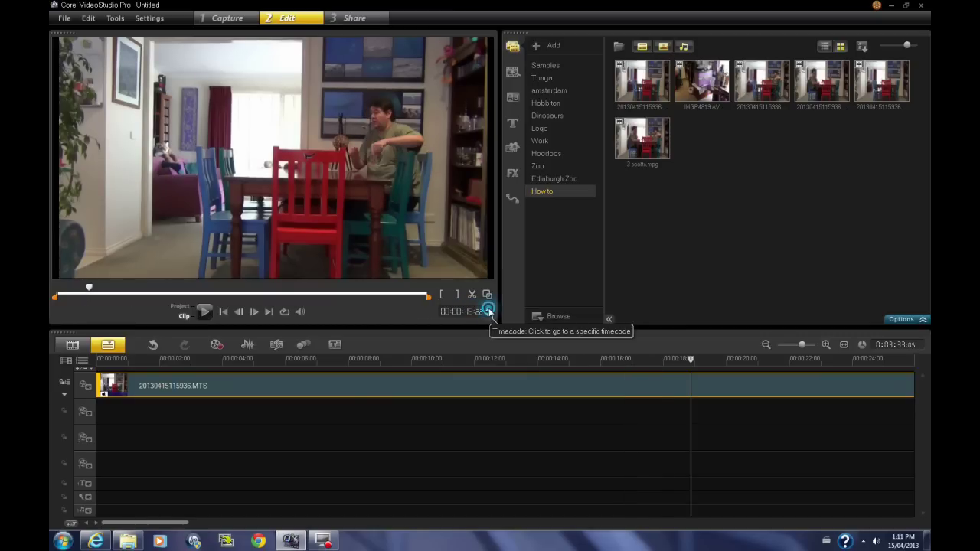
left_click(487, 309)
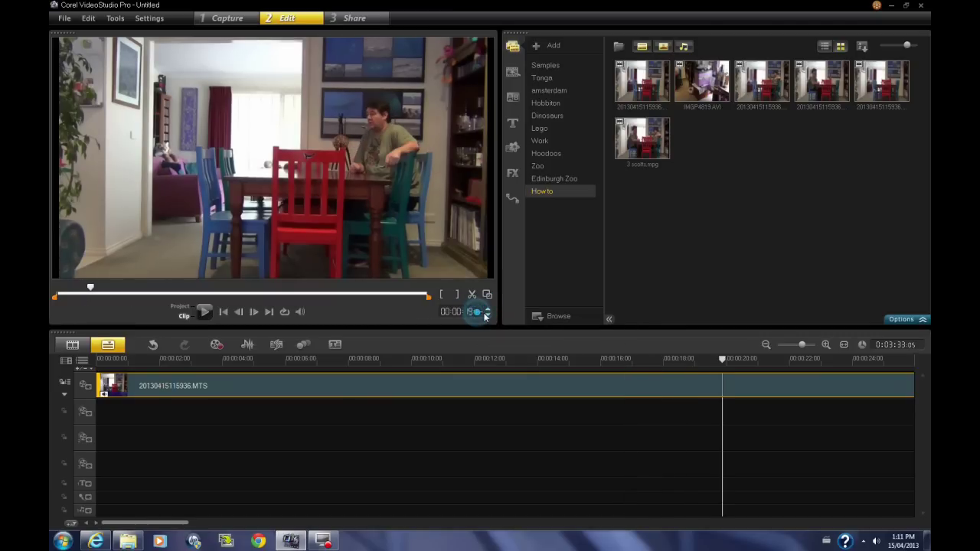
left_click(488, 315)
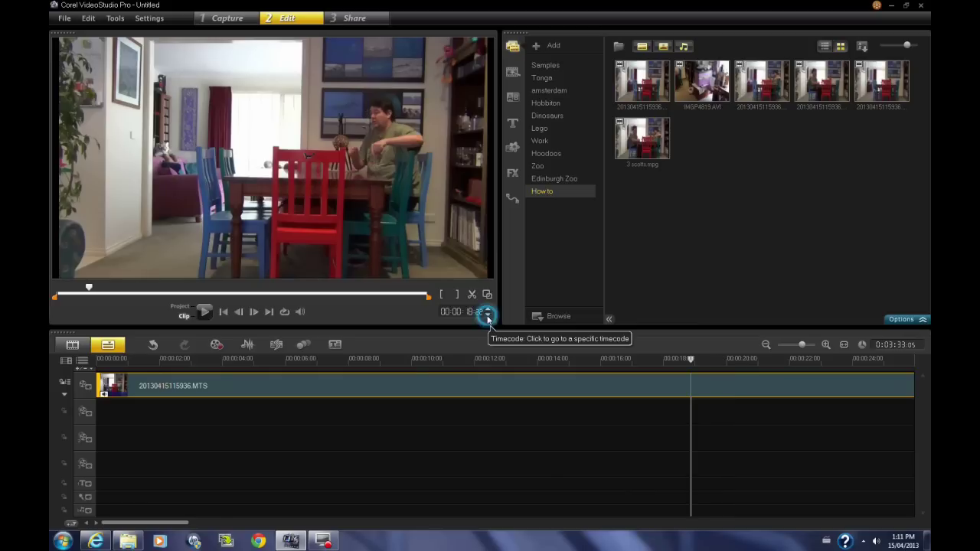
left_click(488, 315)
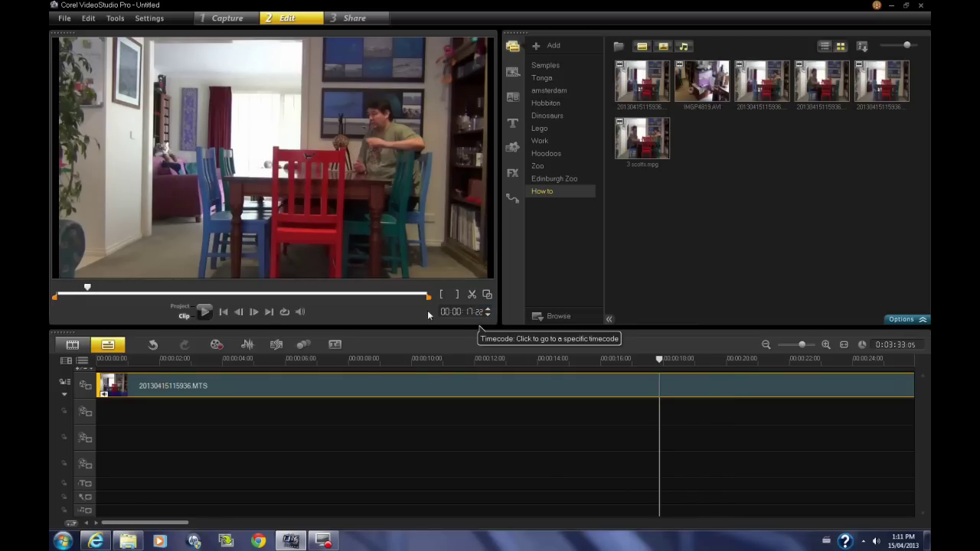
- Play the clip on to 00:00:18:13 and split it there
left_click(204, 311)
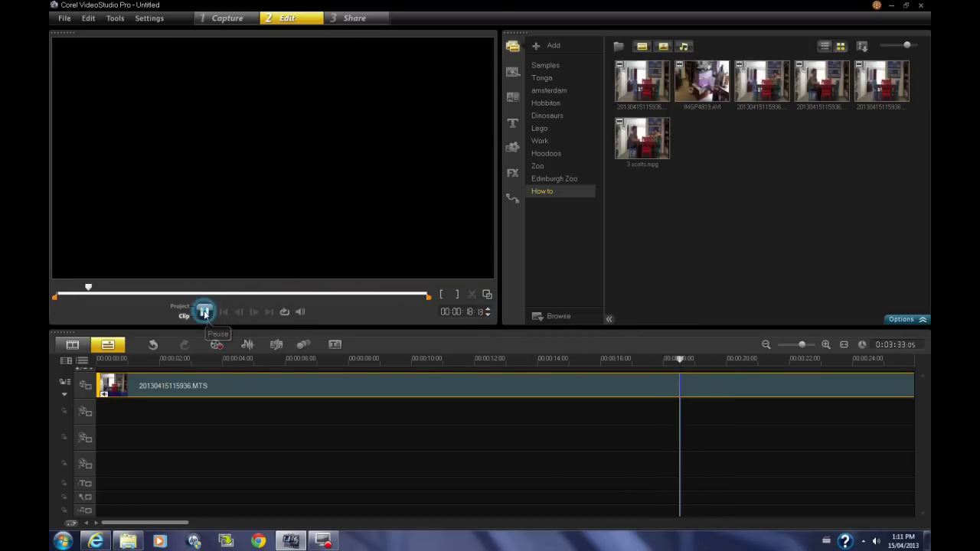
key("space")
left_click(473, 296)
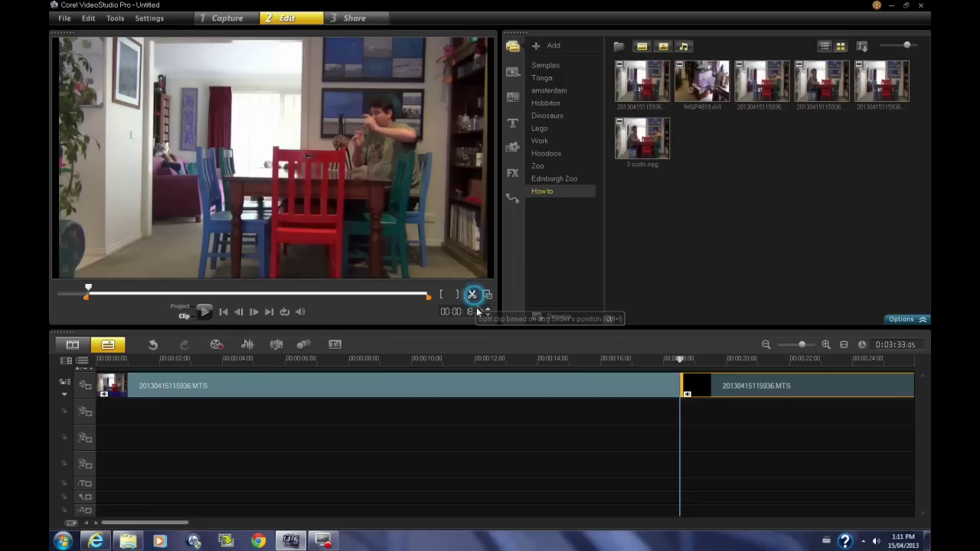
- Delete the segment before the split and the remaining segment from the video track
left_click(583, 388)
key("Delete")
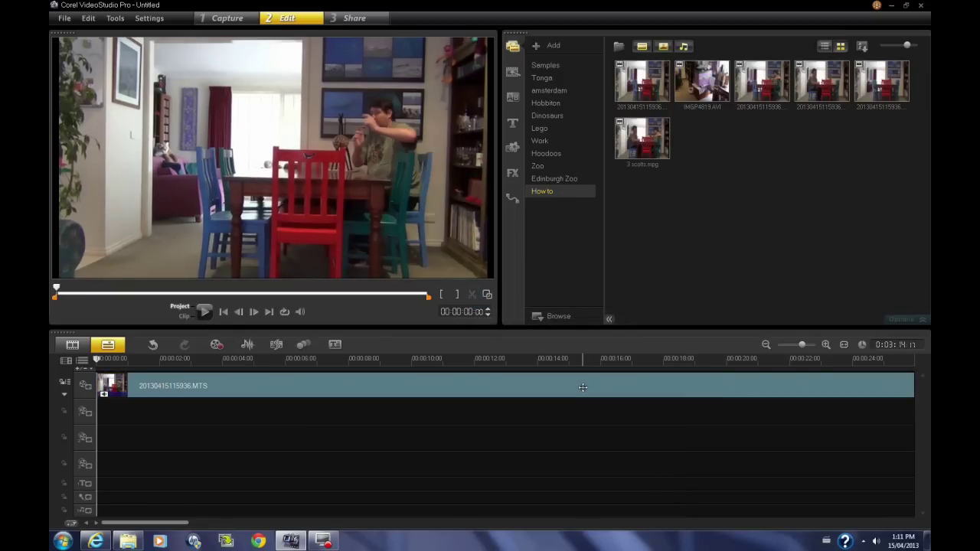
left_click(592, 381)
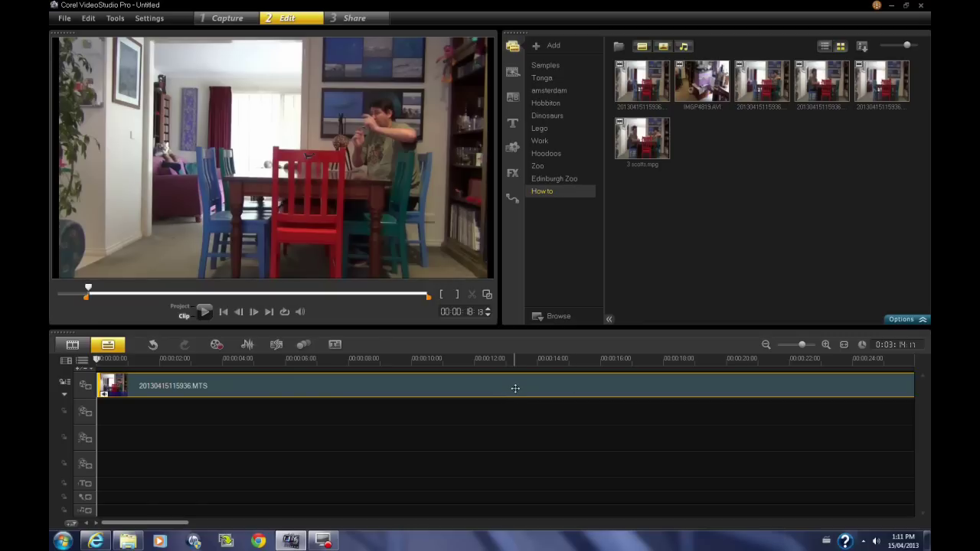
key("Delete")
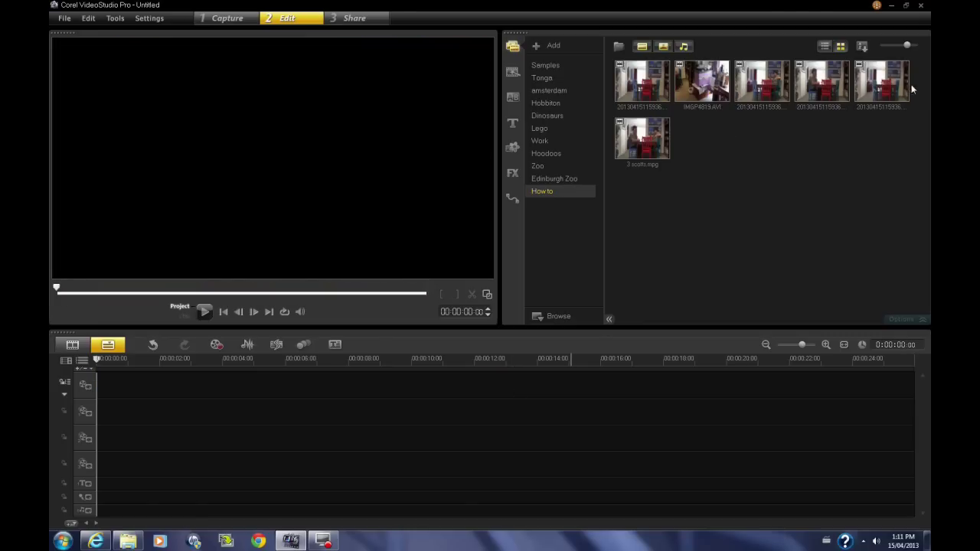
- Add the trimmed library clip starting at 00:00:18:21 to the start of the video track and play its opening seconds
left_click(761, 93)
left_click_drag(756, 86, 319, 385)
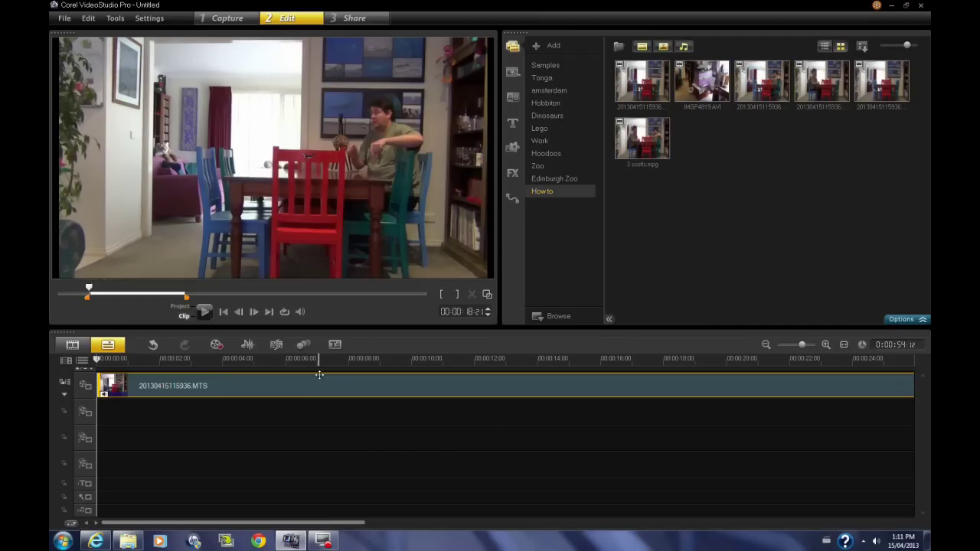
left_click(204, 312)
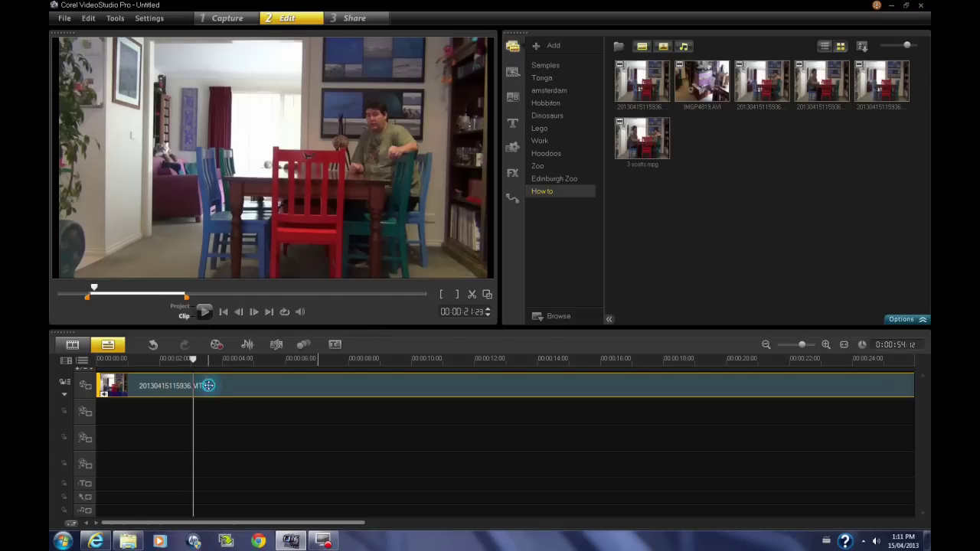
- Apply the Cropping video filter to the clip on the video track
left_click(513, 174)
left_click(886, 193)
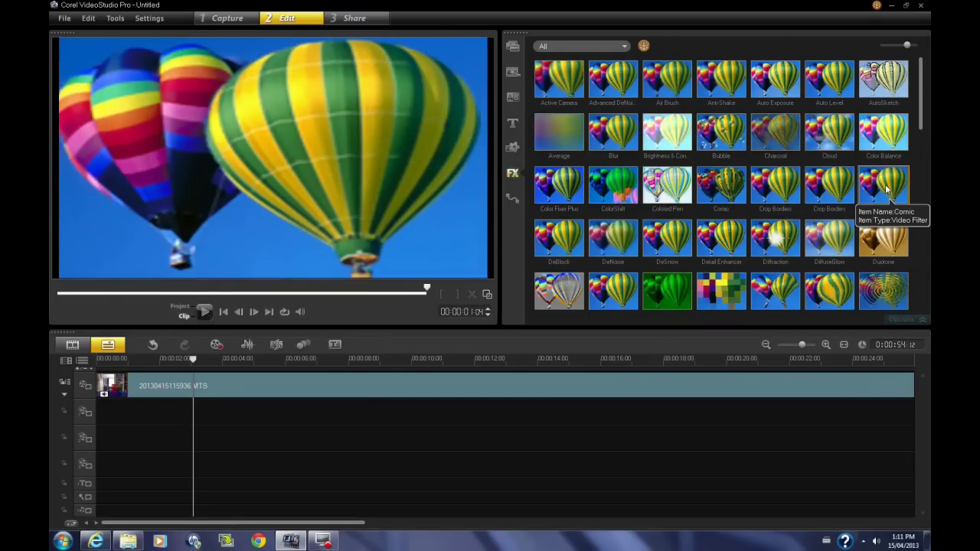
scroll(886, 188, "down", 1)
left_click(701, 387)
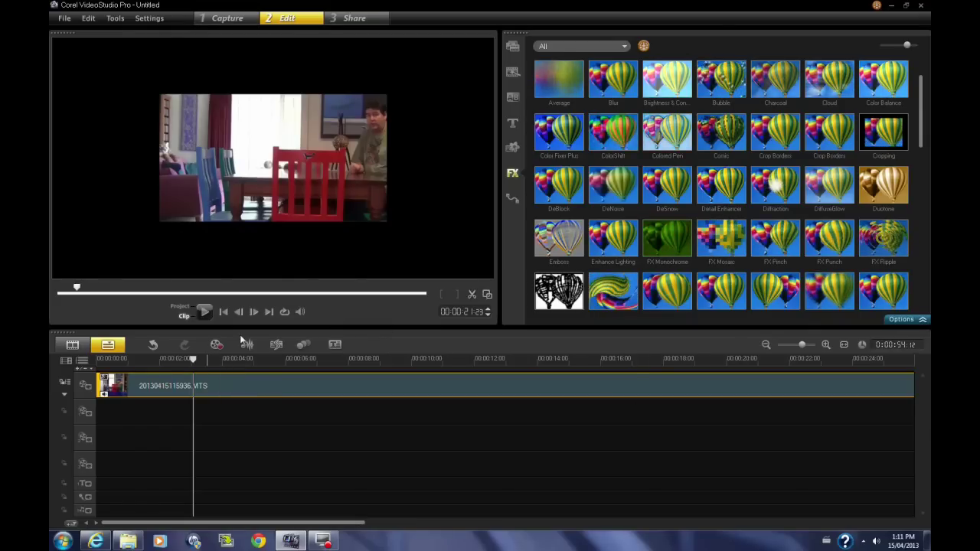
- Customize the Cropping filter by setting the first keyframe's height to 100% and enabling Stationary
left_click(904, 319)
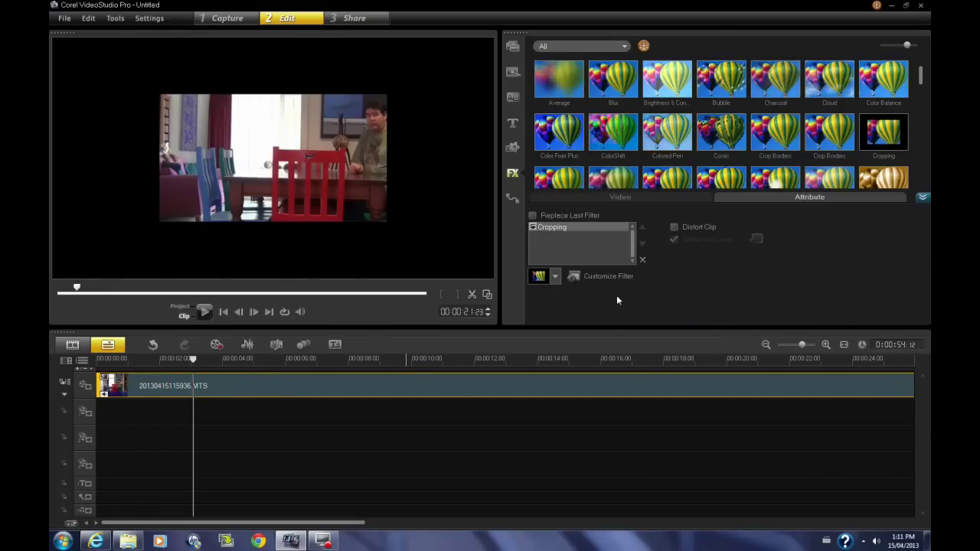
left_click(609, 276)
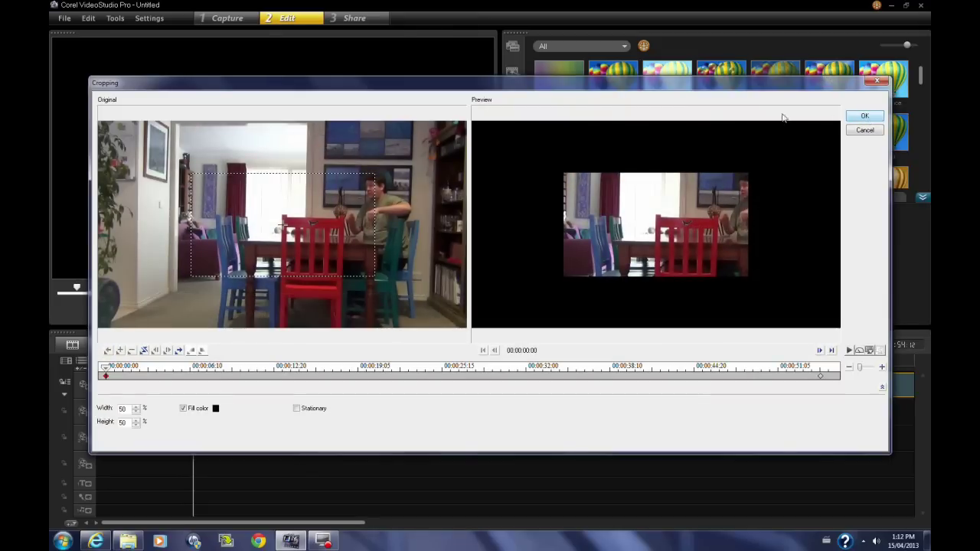
double_click(123, 422)
type("100")
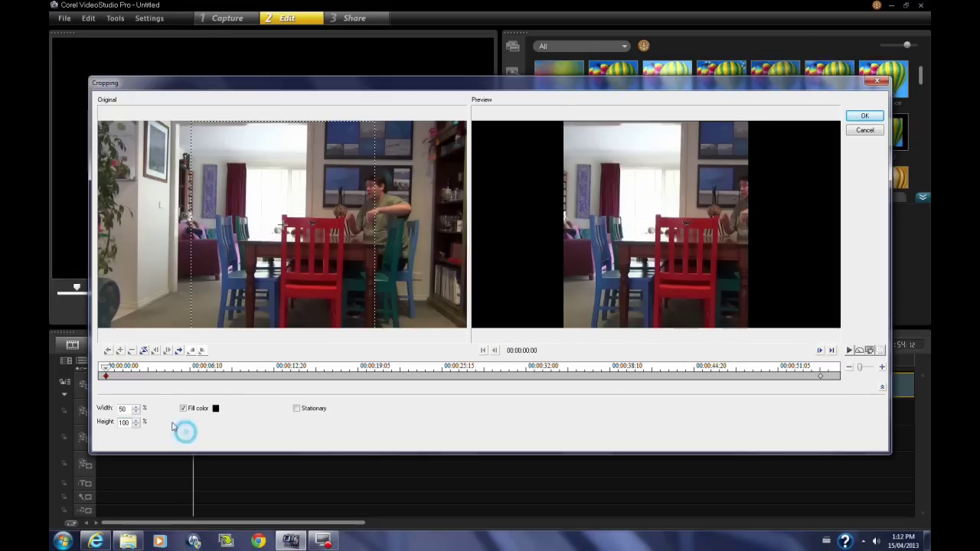
left_click(298, 409)
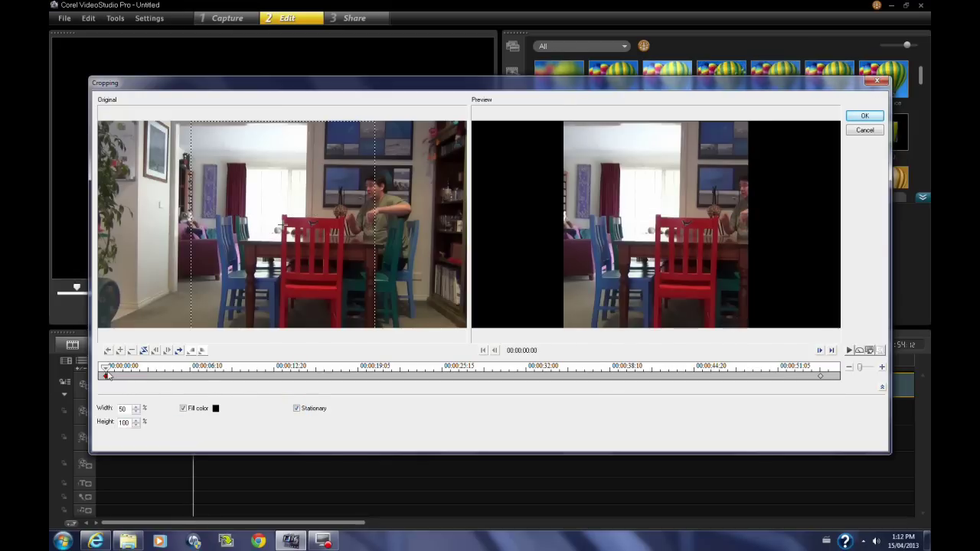
- Move the first keyframe's crop area over the right half of the picture, set its width to 48%, and apply the filter settings
left_click(824, 375)
left_click(823, 374)
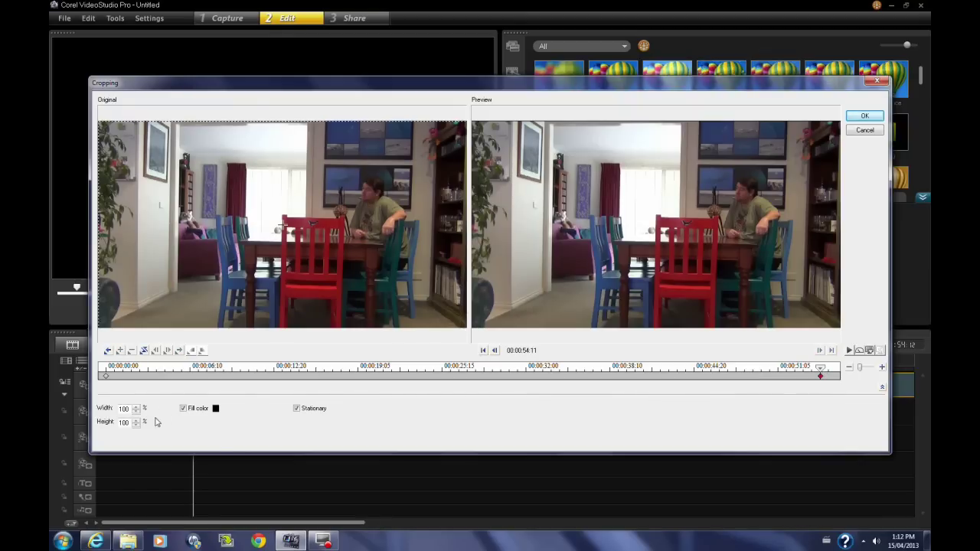
left_click(817, 374)
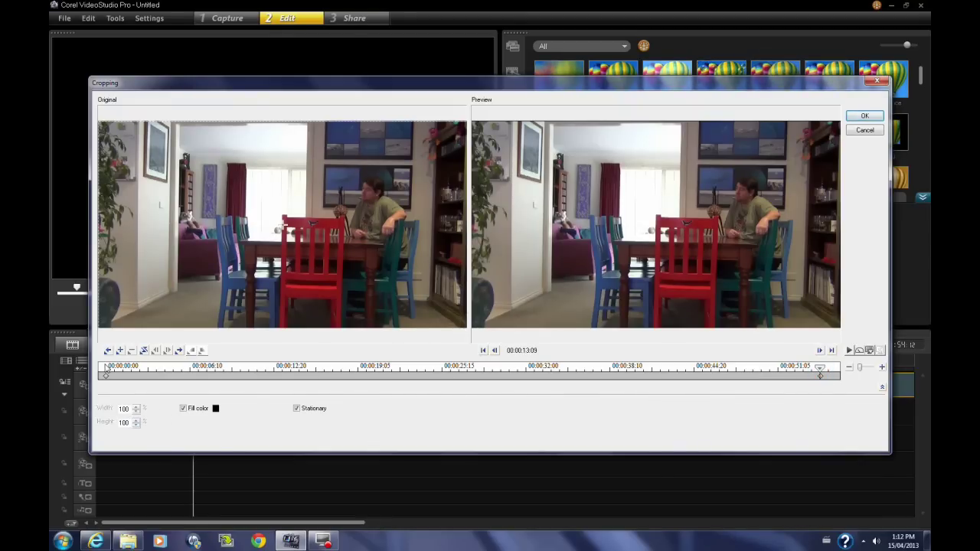
left_click(106, 374)
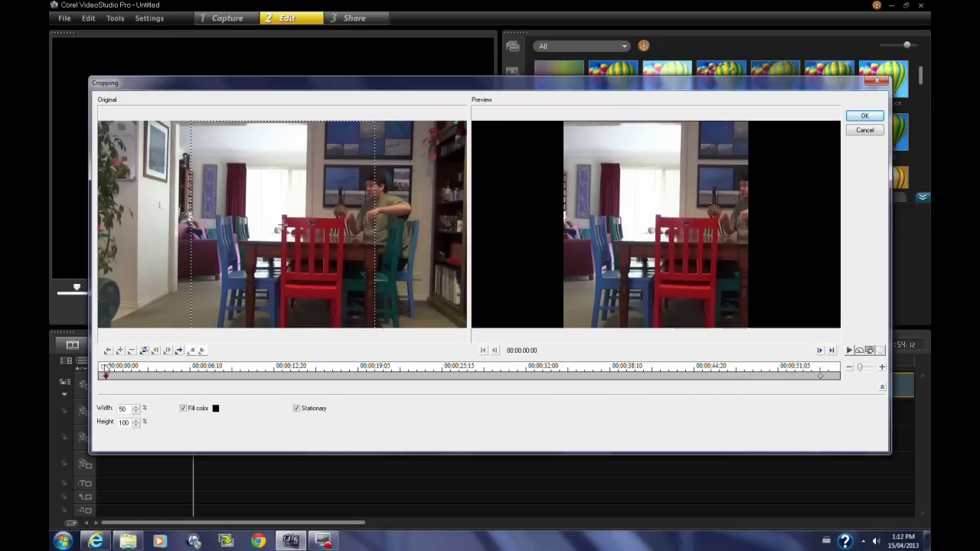
double_click(127, 409)
left_click_drag(282, 223, 372, 225)
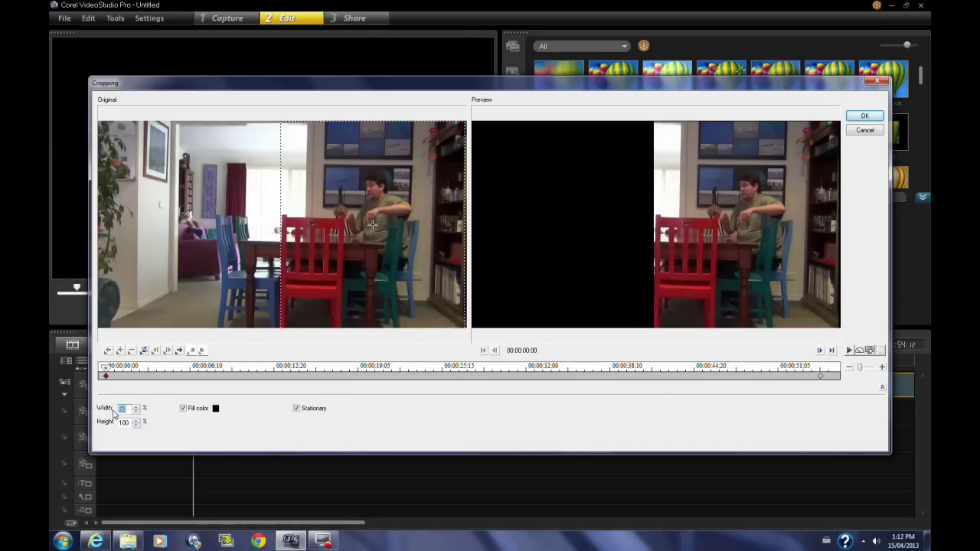
type("8")
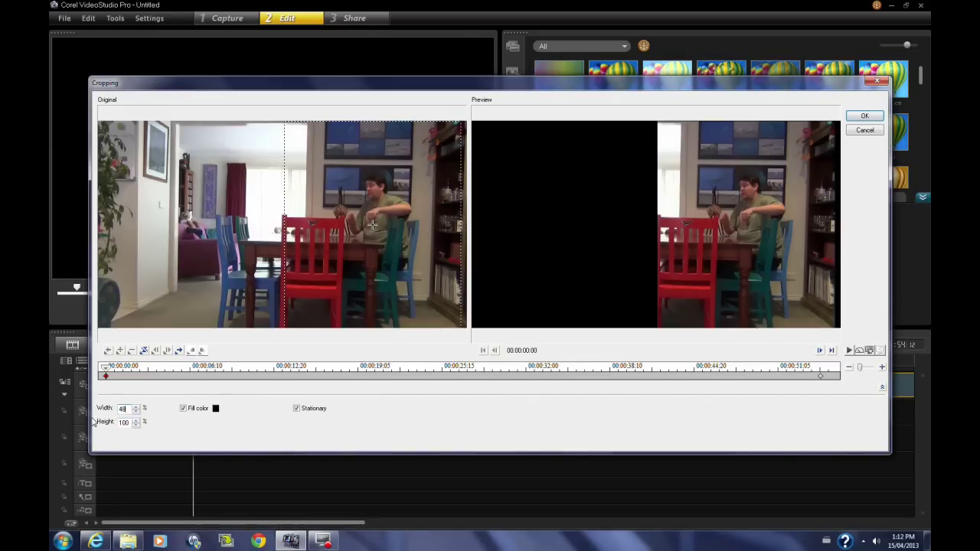
double_click(121, 409)
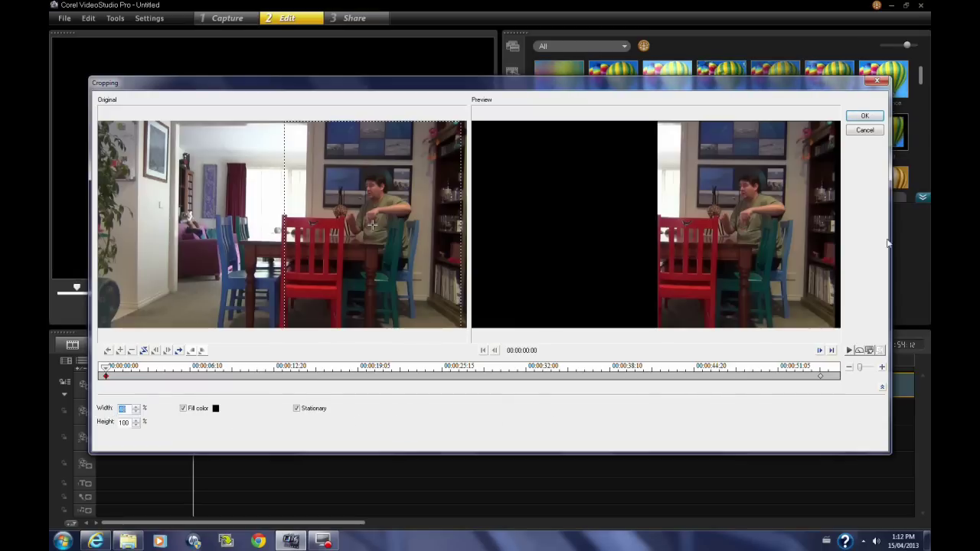
left_click(866, 118)
- Preview the trimmed library clip that shows the man seated on the blue chair
left_click(512, 46)
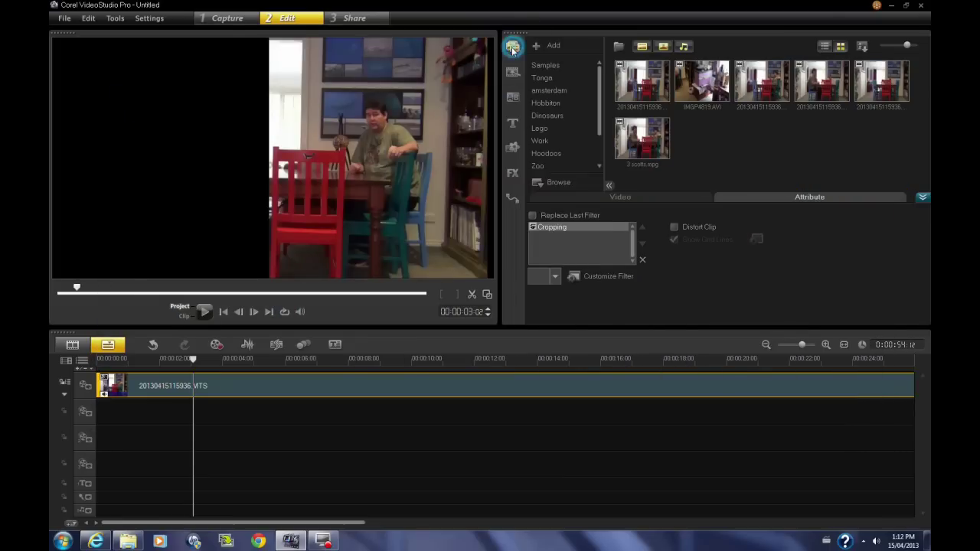
left_click(834, 86)
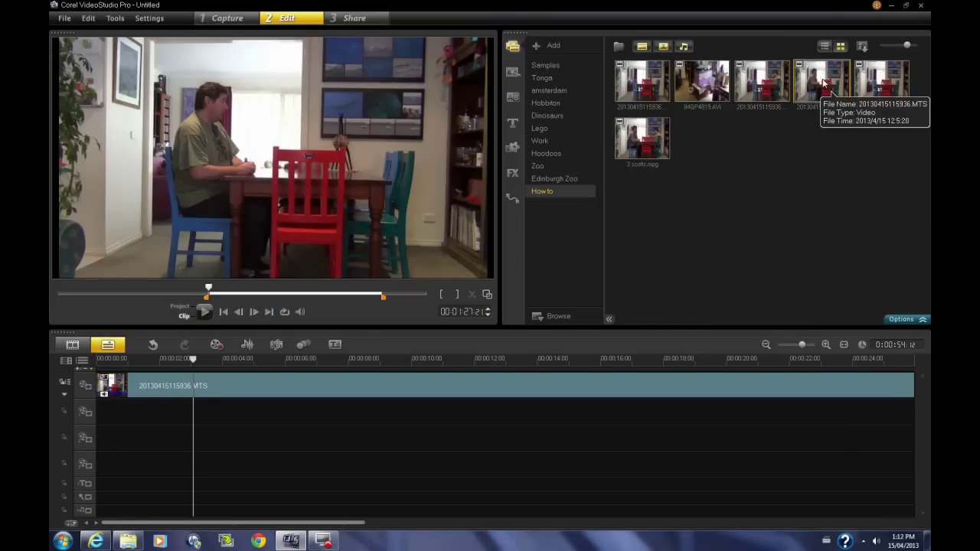
left_click(205, 312)
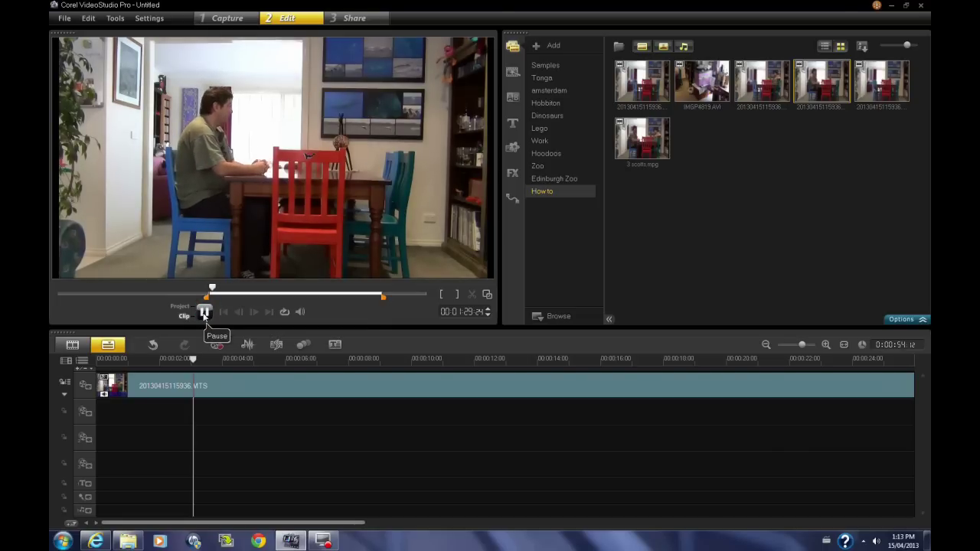
left_click(204, 313)
- Place the blue-chair clip at the start of the first overlay track and enlarge it to fill the whole frame
left_click_drag(823, 79, 114, 416)
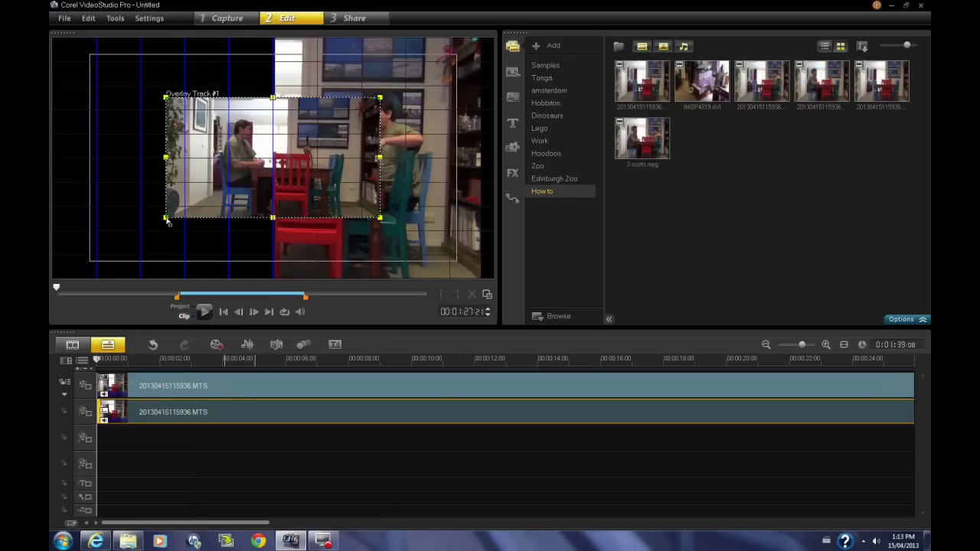
left_click_drag(163, 219, 56, 277)
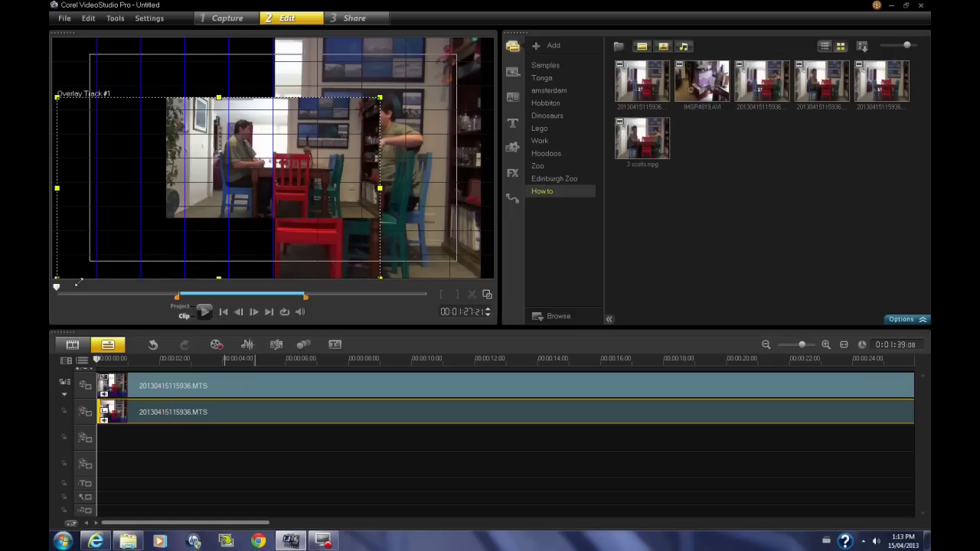
left_click_drag(380, 98, 488, 46)
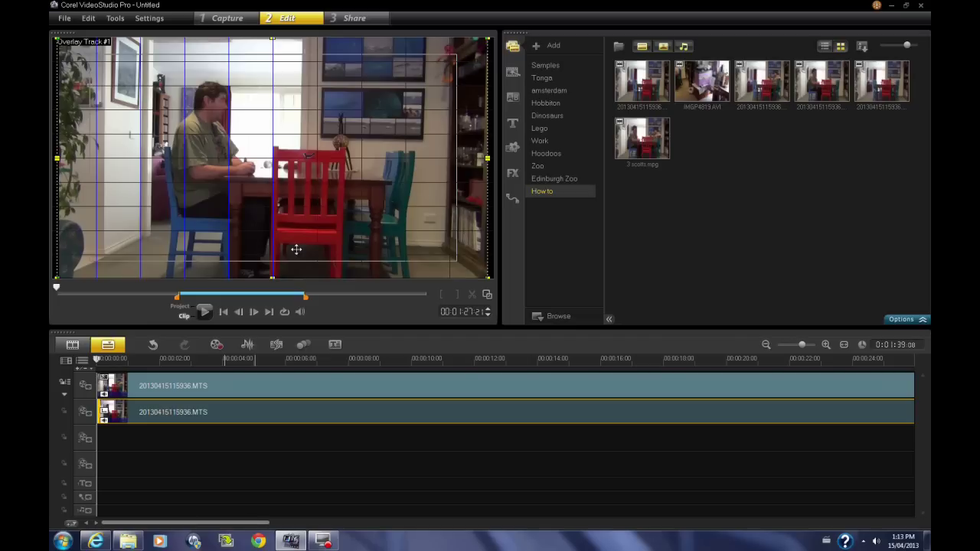
- Add the Cropping filter to the blue-chair clip on the first overlay track and set the first keyframe's height to 100%
left_click(512, 173)
left_click(892, 186)
left_click_drag(892, 185, 644, 412)
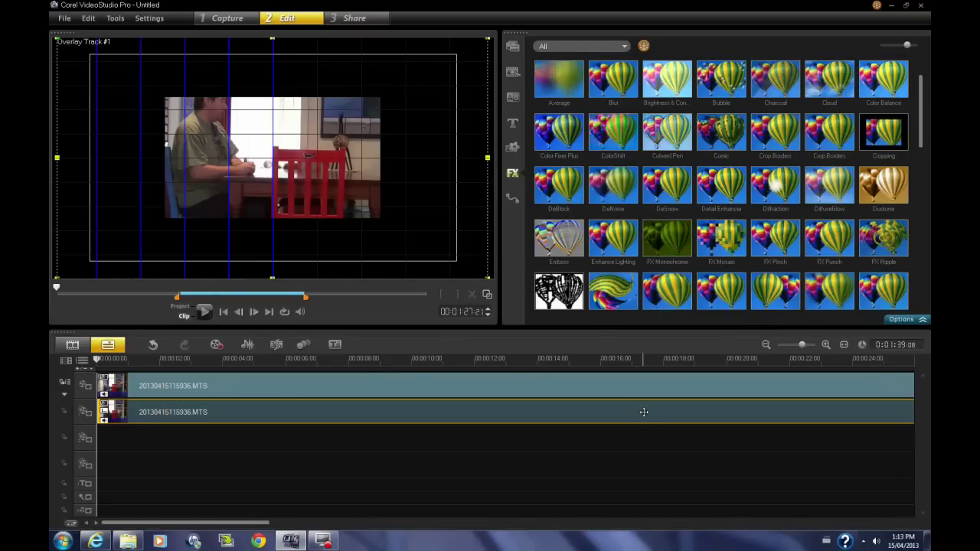
left_click(901, 319)
left_click(609, 302)
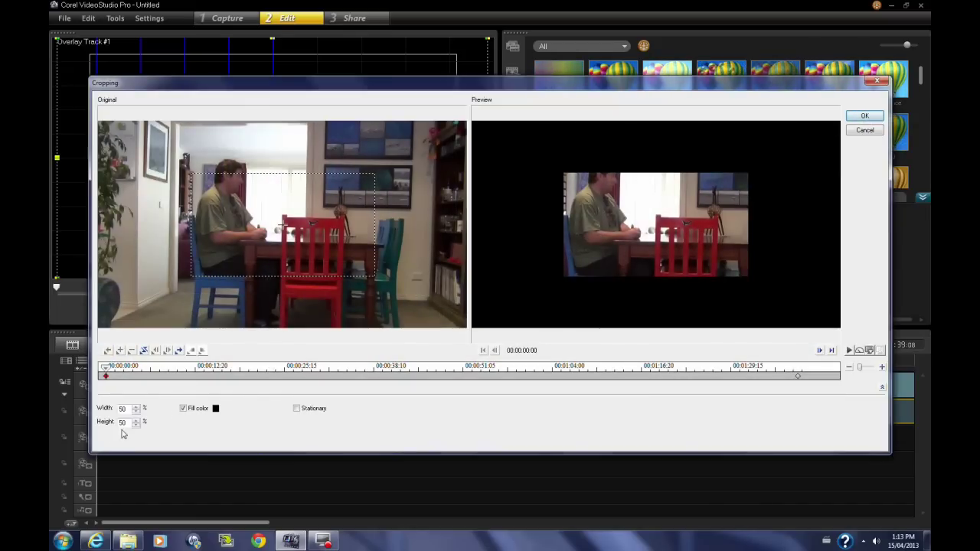
double_click(123, 422)
type("100")
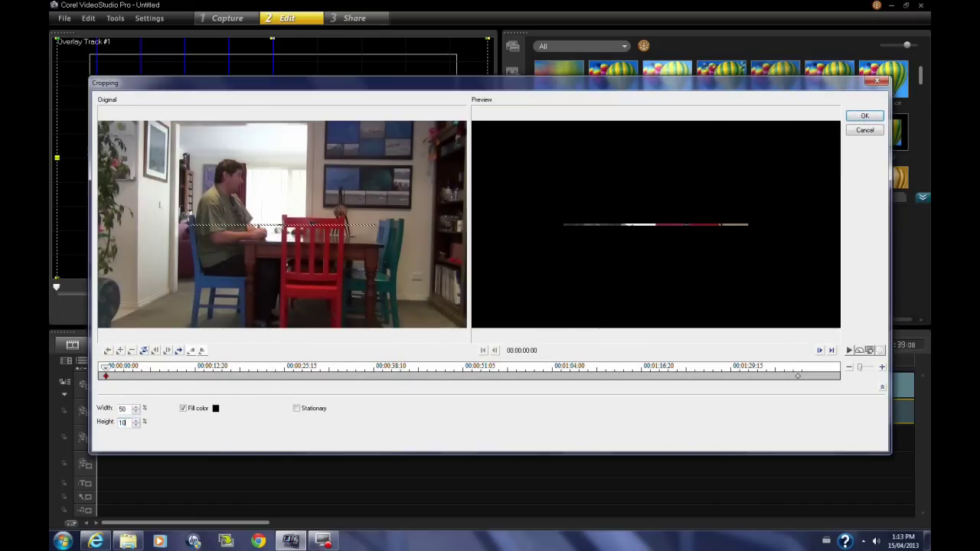
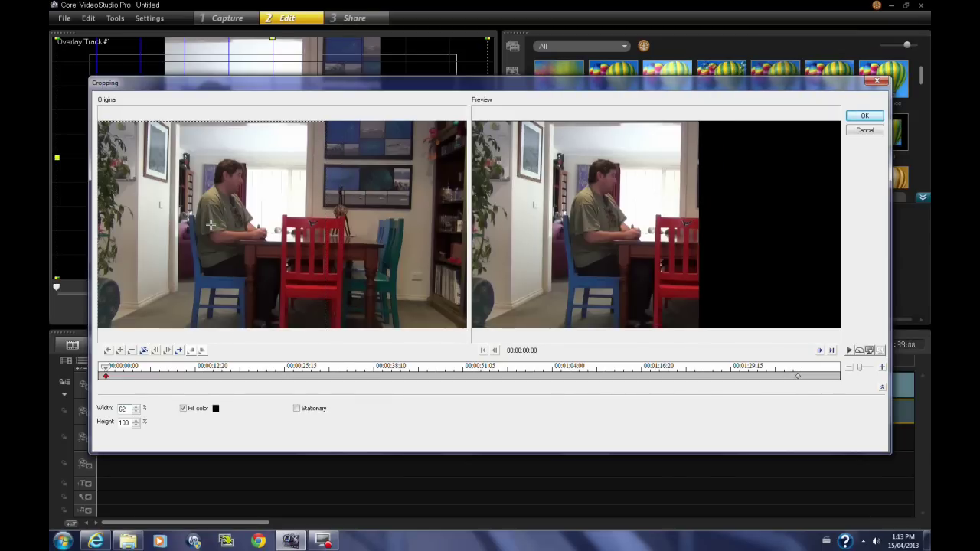
- Set the first keyframe's crop width to 56%, move the crop area over the left part of the picture, and enable Stationary
left_click_drag(210, 224, 212, 223)
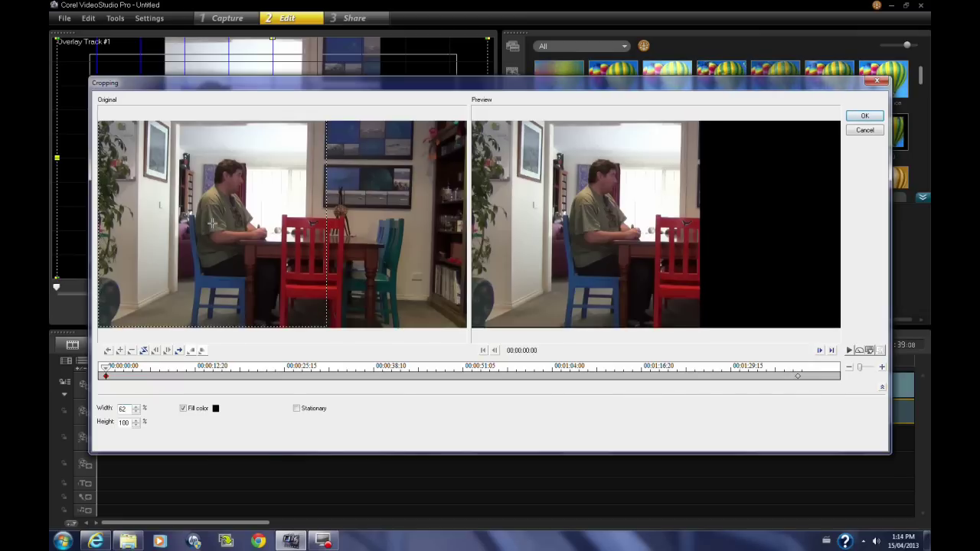
double_click(123, 410)
double_click(122, 409)
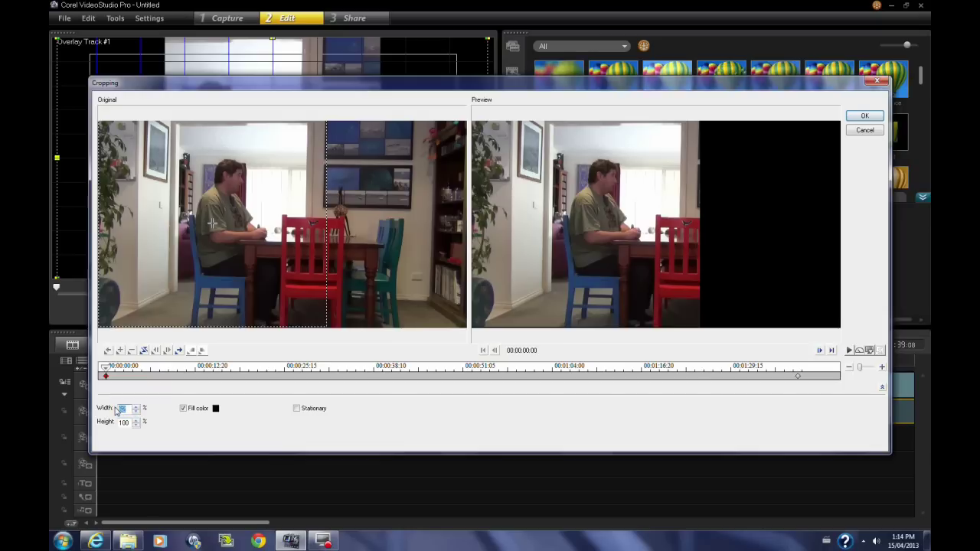
type("58")
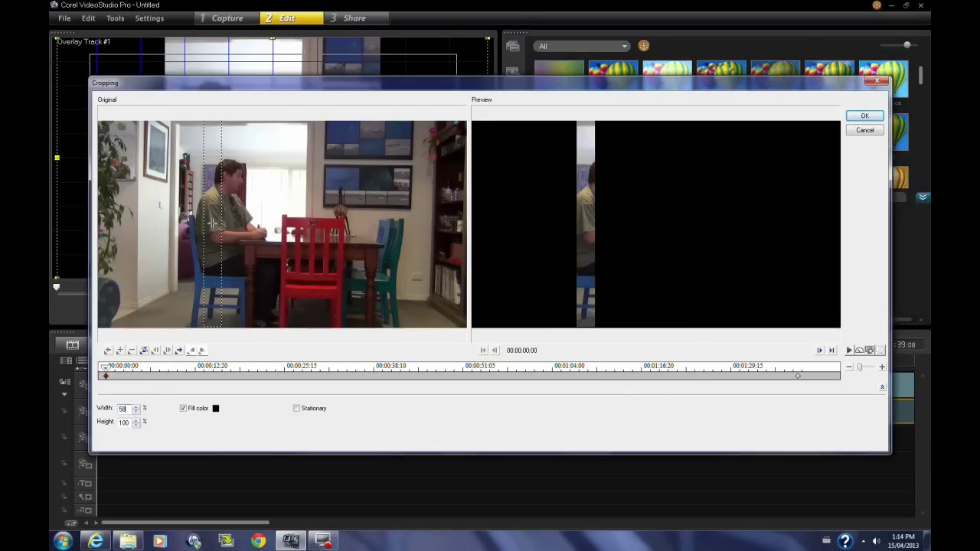
left_click(138, 414)
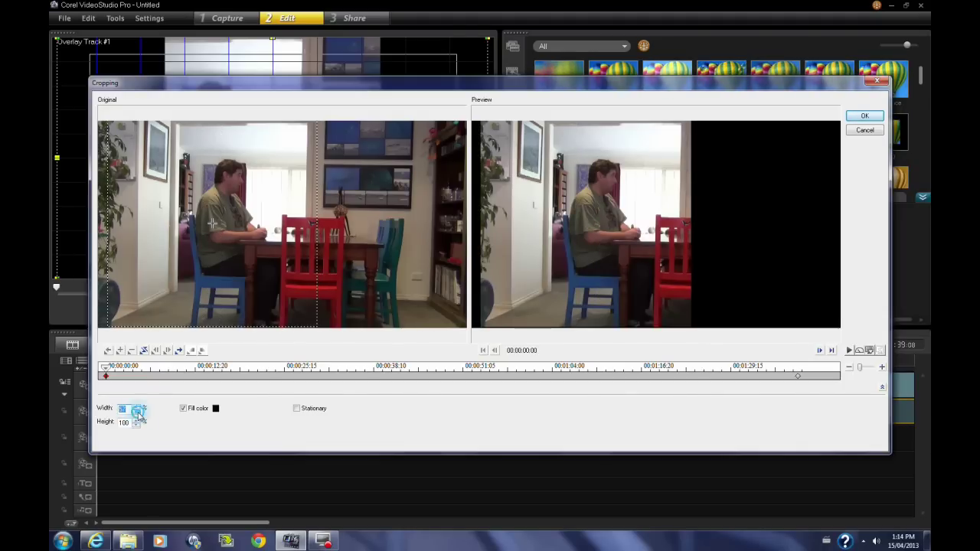
left_click(138, 414)
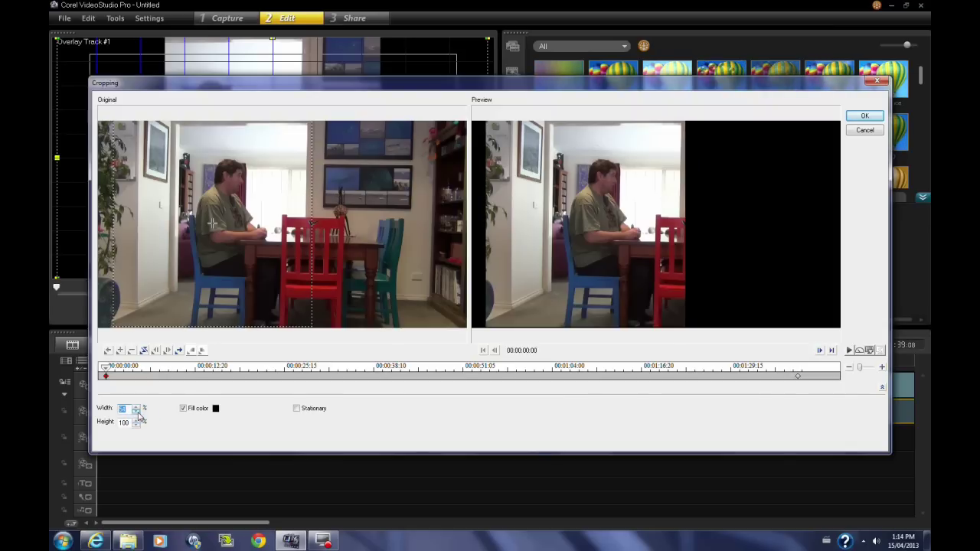
left_click(139, 414)
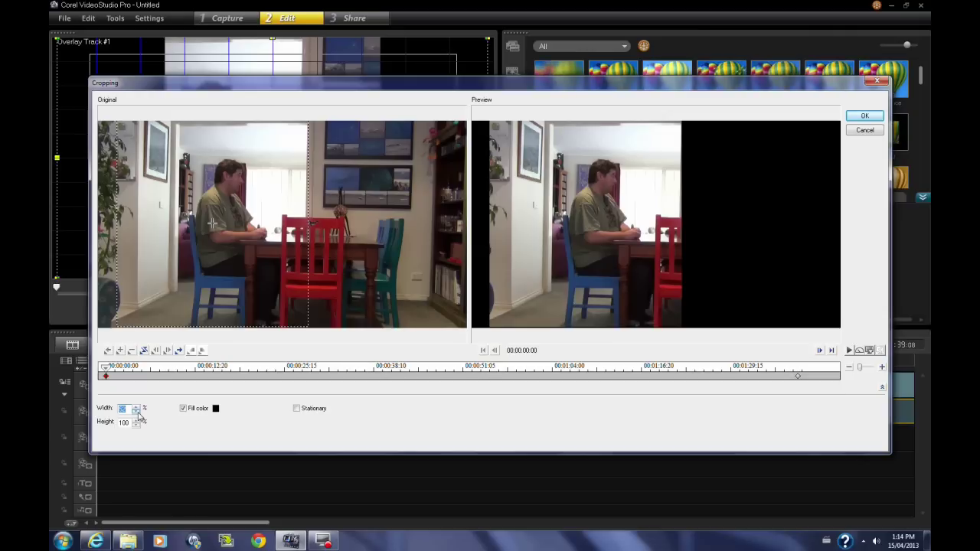
left_click(135, 409)
left_click(135, 410)
left_click(136, 410)
left_click(135, 410)
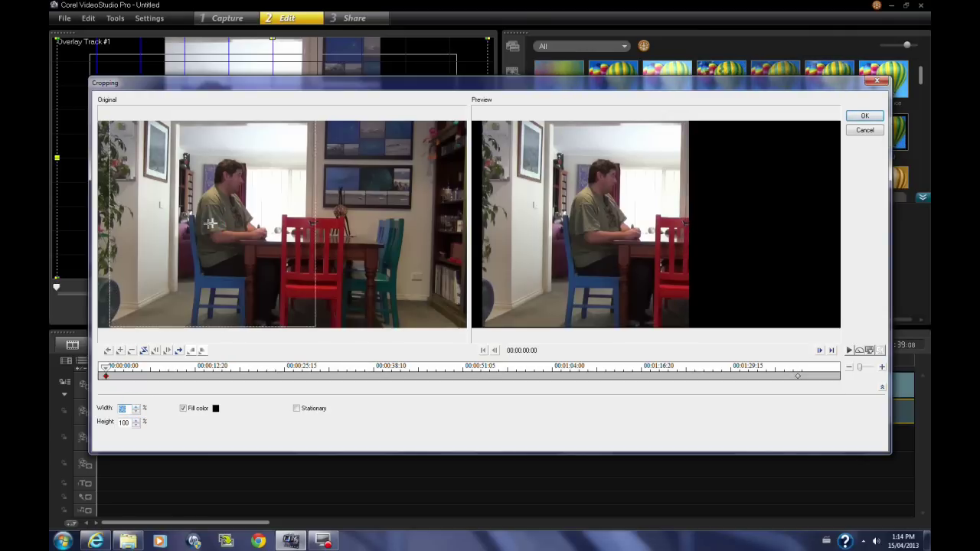
left_click_drag(208, 223, 204, 225)
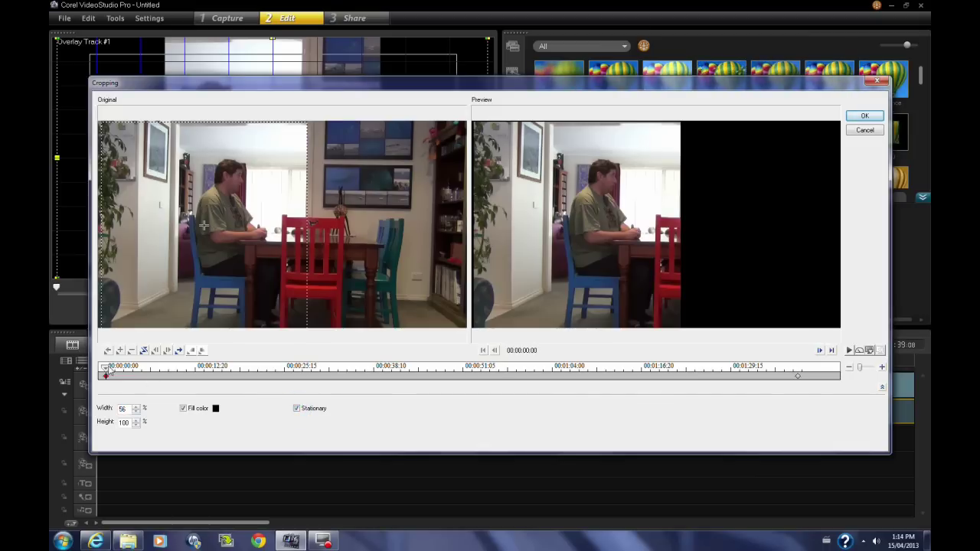
- Set the last keyframe's crop width to 56% and apply the Cropping settings
left_click(798, 376)
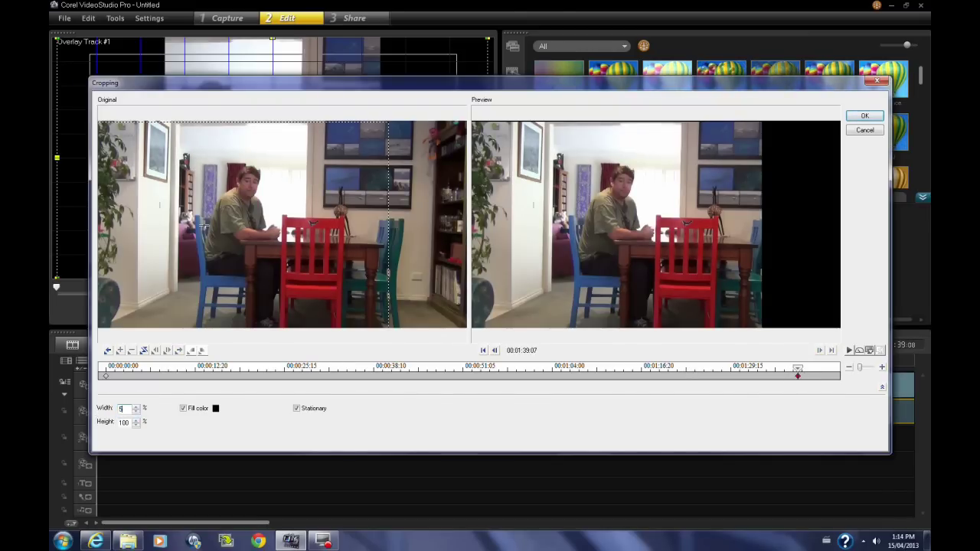
type("6")
left_click(868, 117)
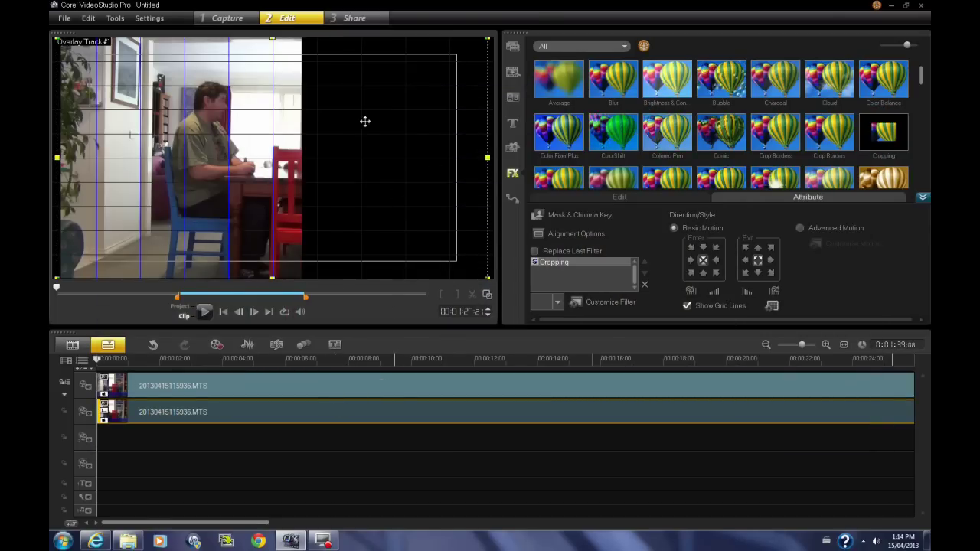
- Apply a Chroma Key to the overlay clip with black as the mask color and a similarity of 0
left_click(580, 216)
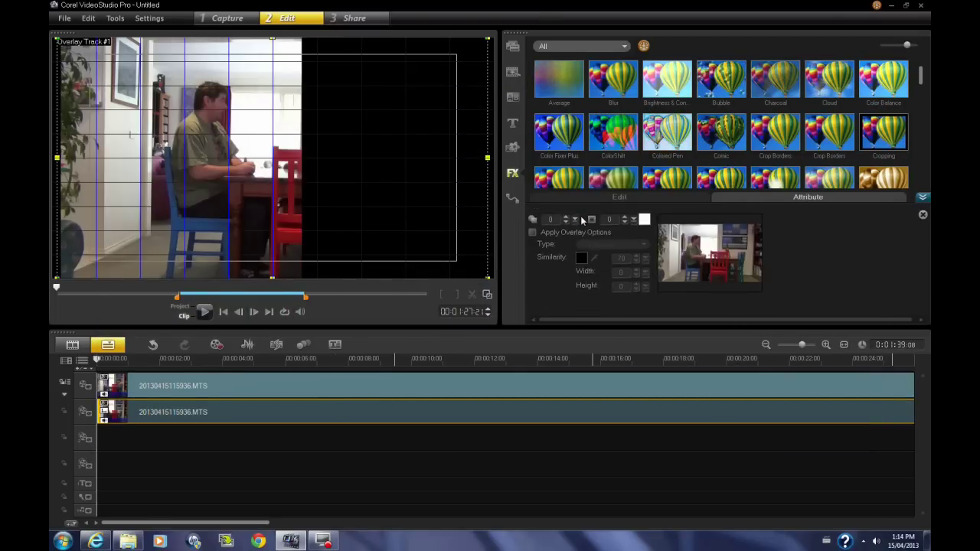
left_click(550, 230)
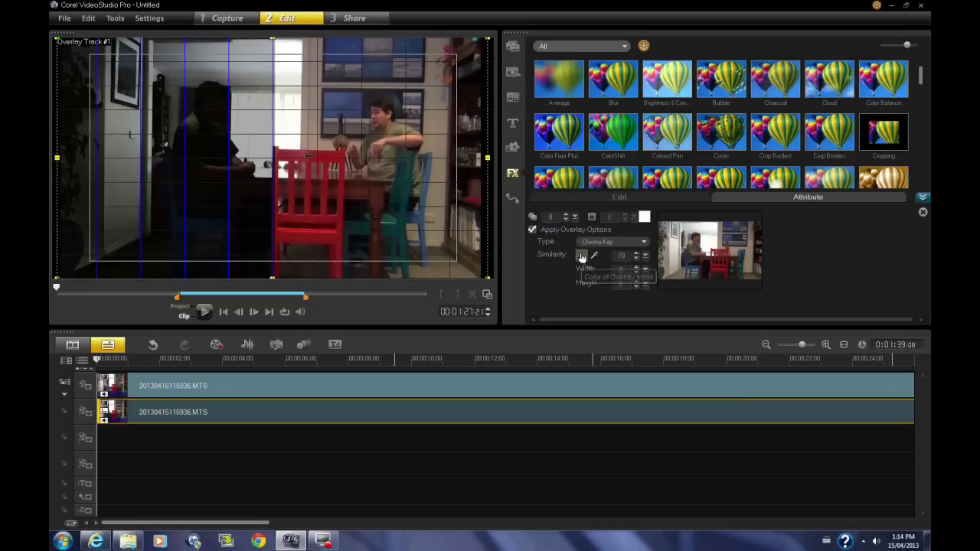
left_click(583, 256)
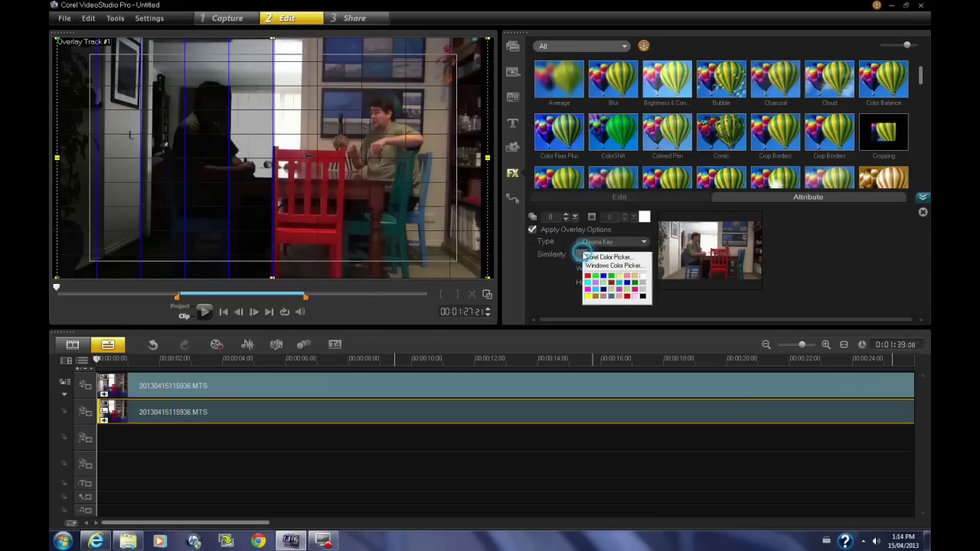
left_click(644, 297)
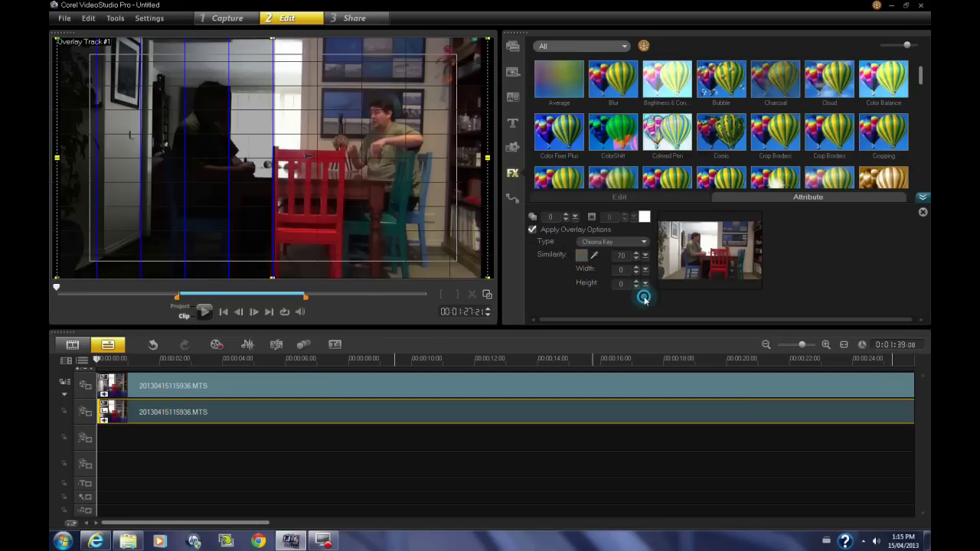
left_click(645, 256)
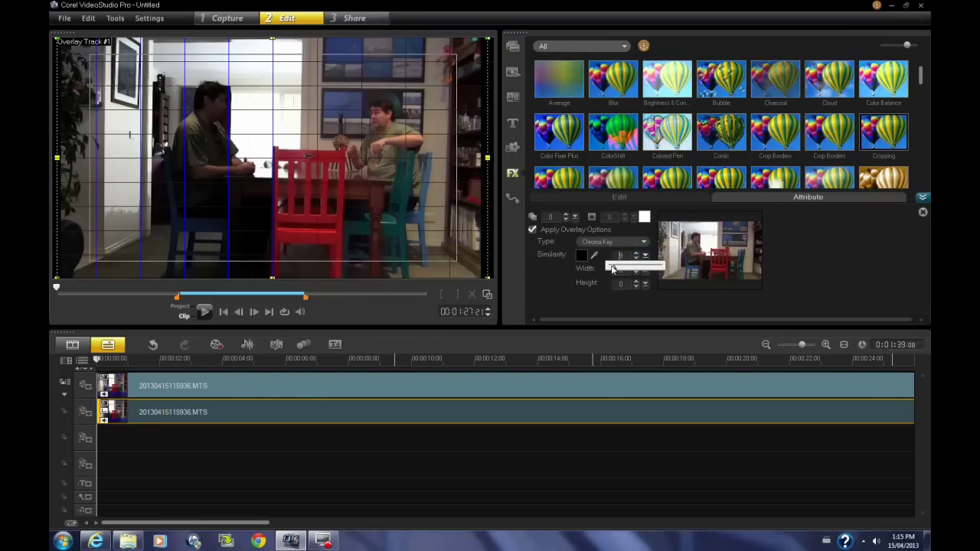
left_click_drag(636, 268, 611, 268)
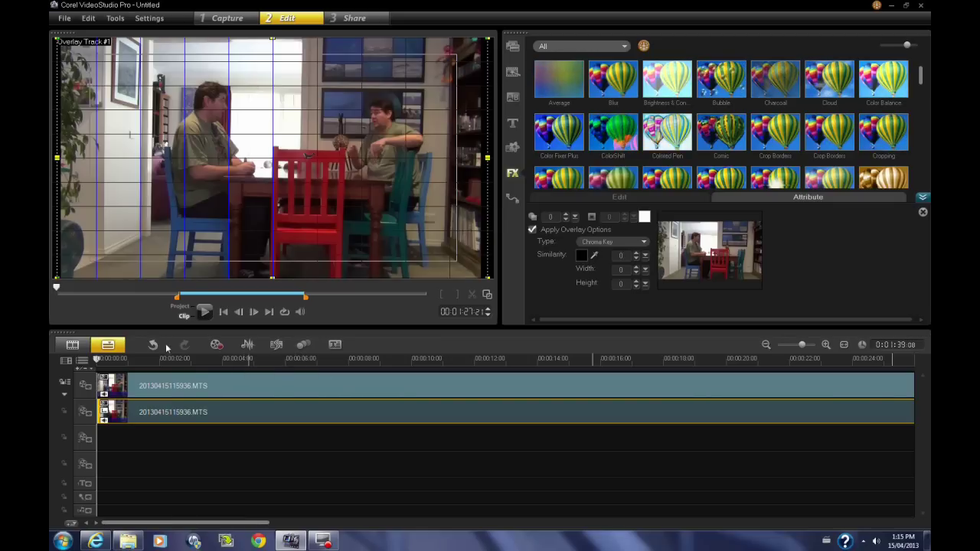
- Play the first seconds of the project to check the two combined clips, and stop the playback
left_click(181, 307)
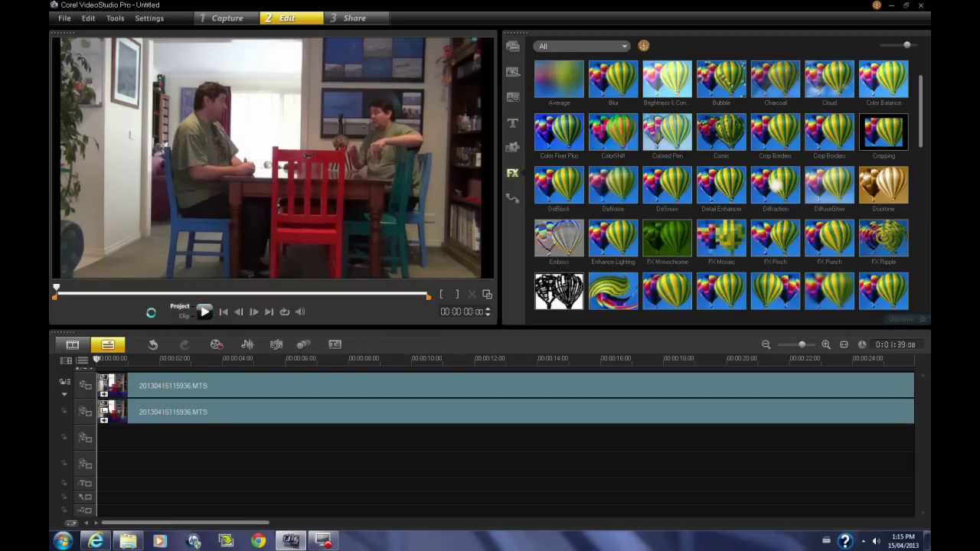
key("space")
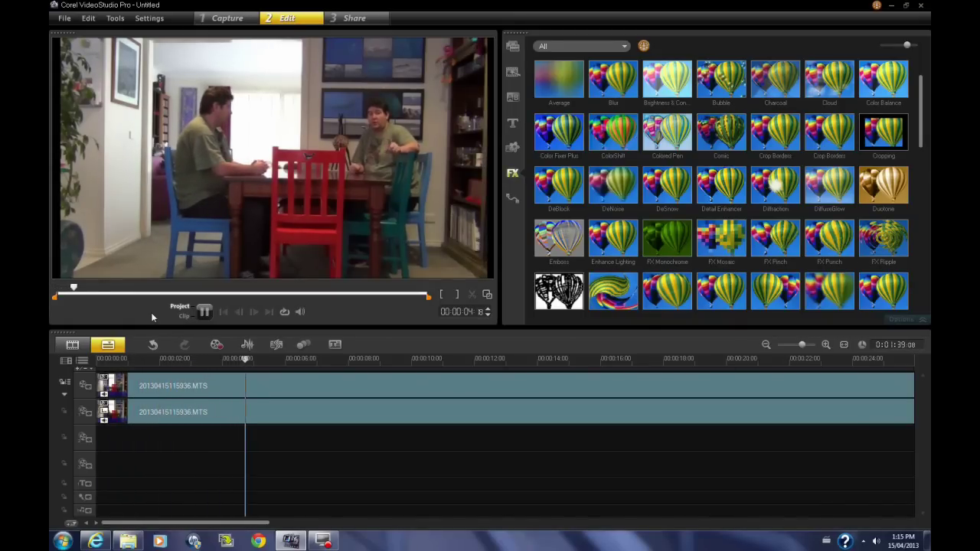
left_click(205, 312)
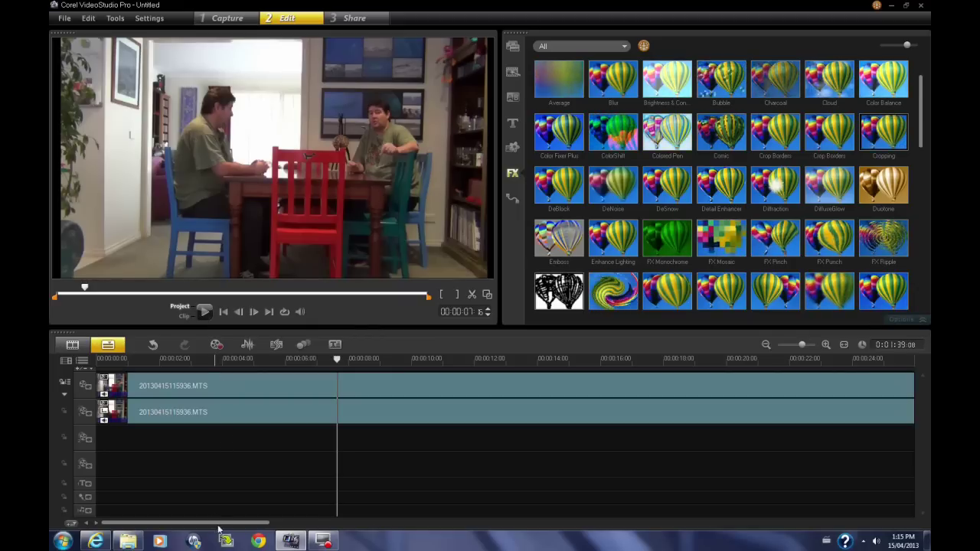
- Copy the cropped clip on the main video track and paste the duplicate directly after it on the same track
left_click_drag(224, 521, 460, 522)
right_click(427, 383)
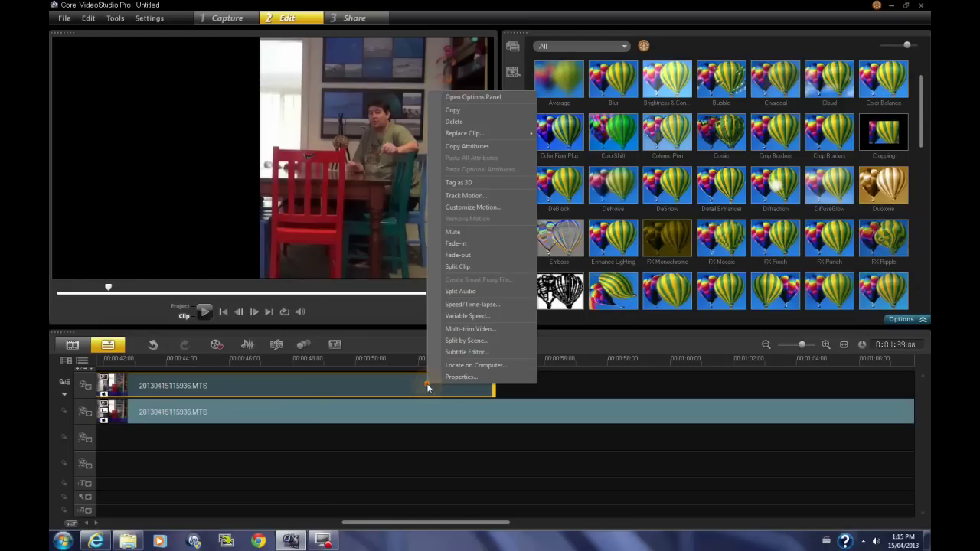
left_click(474, 110)
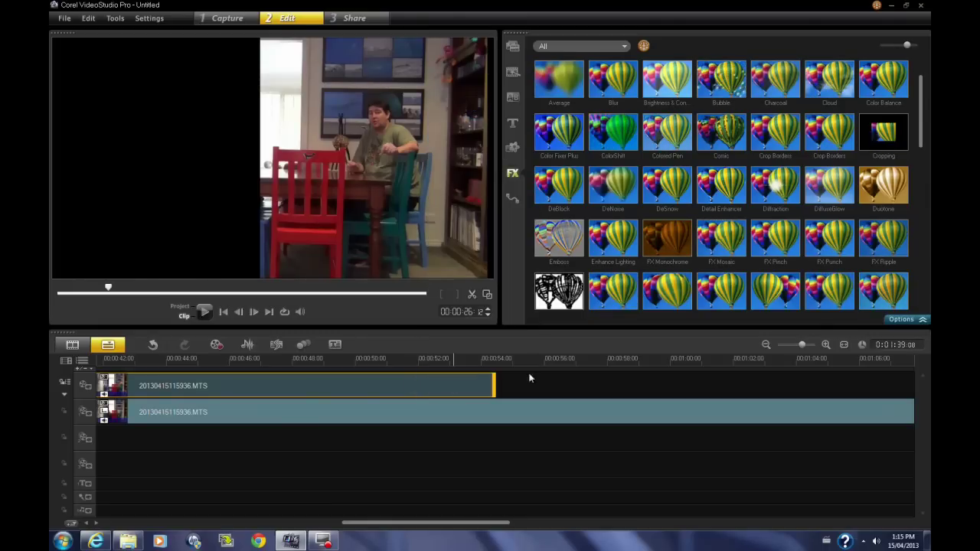
left_click(514, 385)
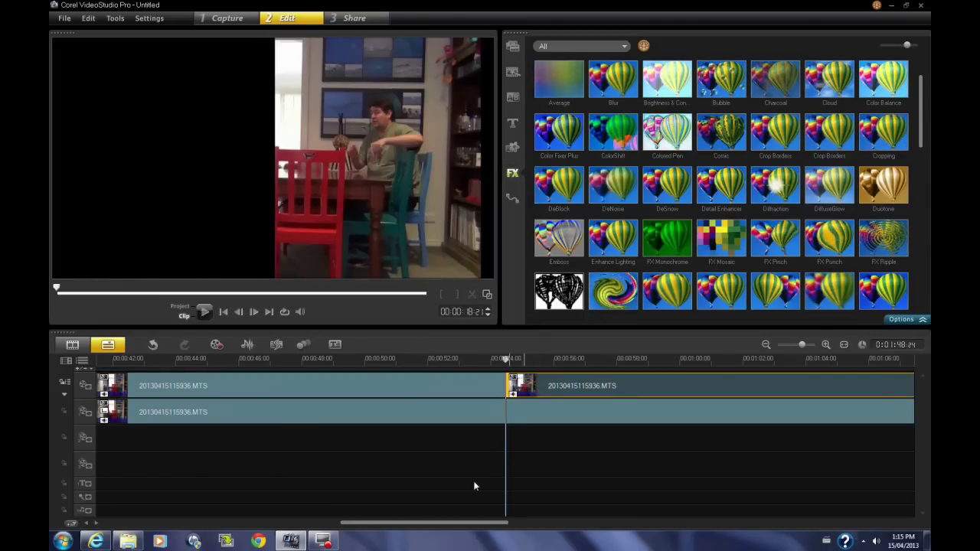
- Place the library clip that opens on the empty table at the second overlay track's green timeline marker and enlarge it to fill the frame
left_click_drag(455, 523, 683, 524)
left_click(591, 443)
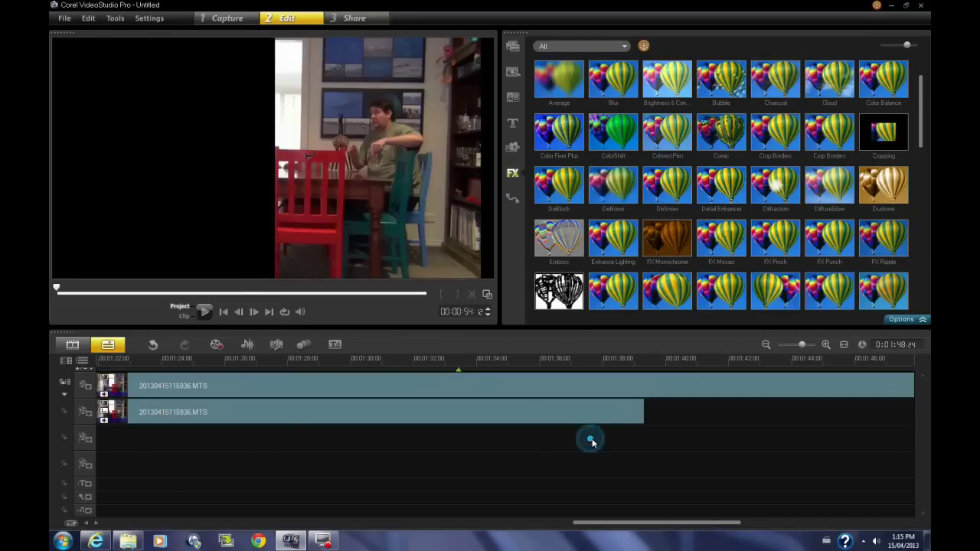
left_click(514, 47)
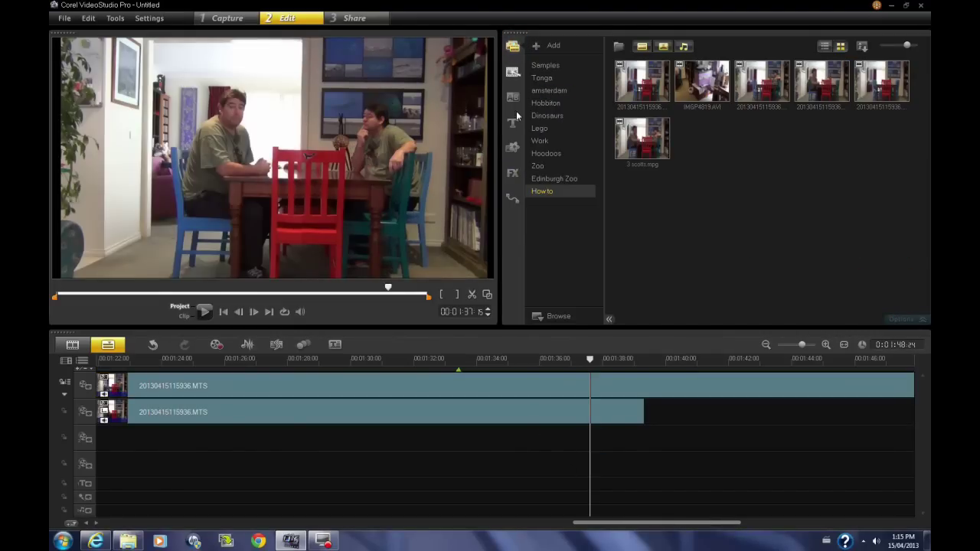
left_click_drag(885, 87, 457, 438)
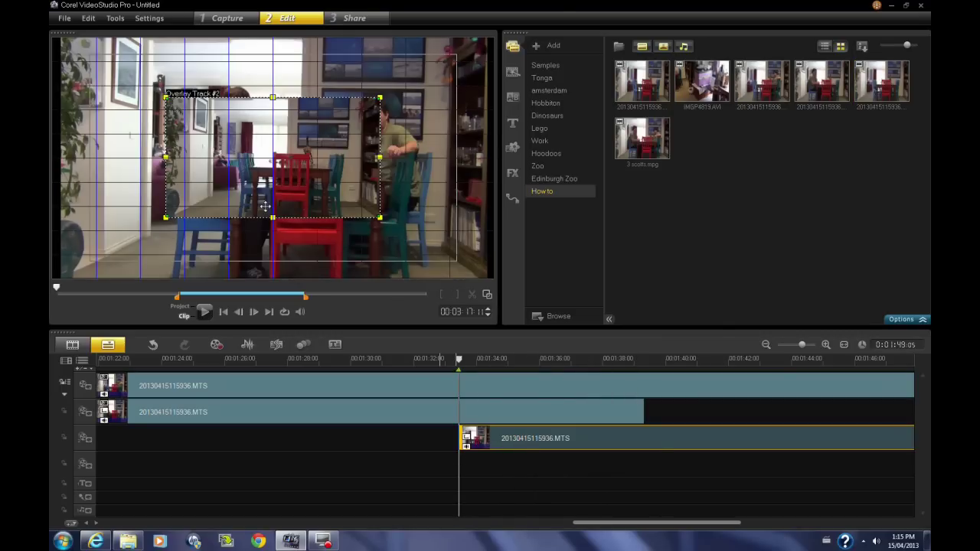
left_click_drag(163, 218, 86, 277)
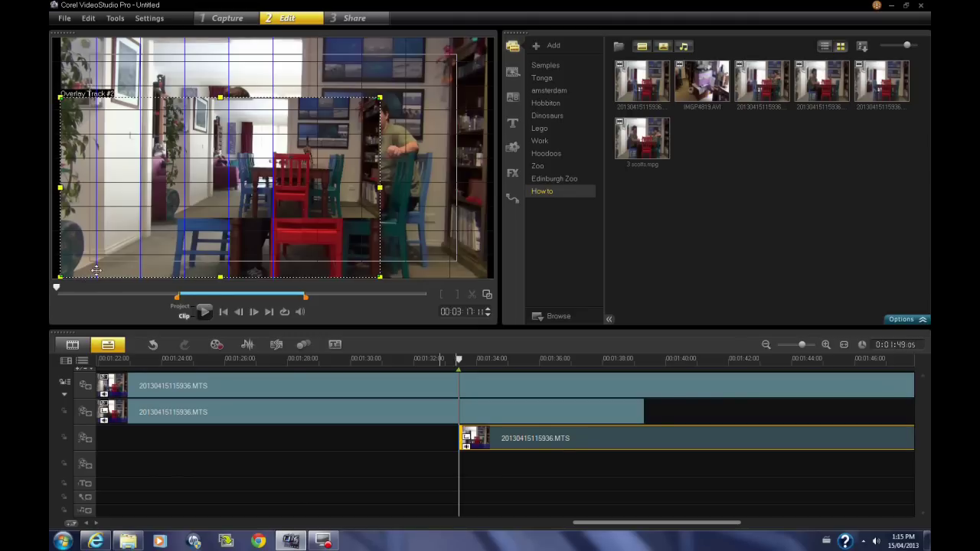
left_click_drag(380, 98, 487, 37)
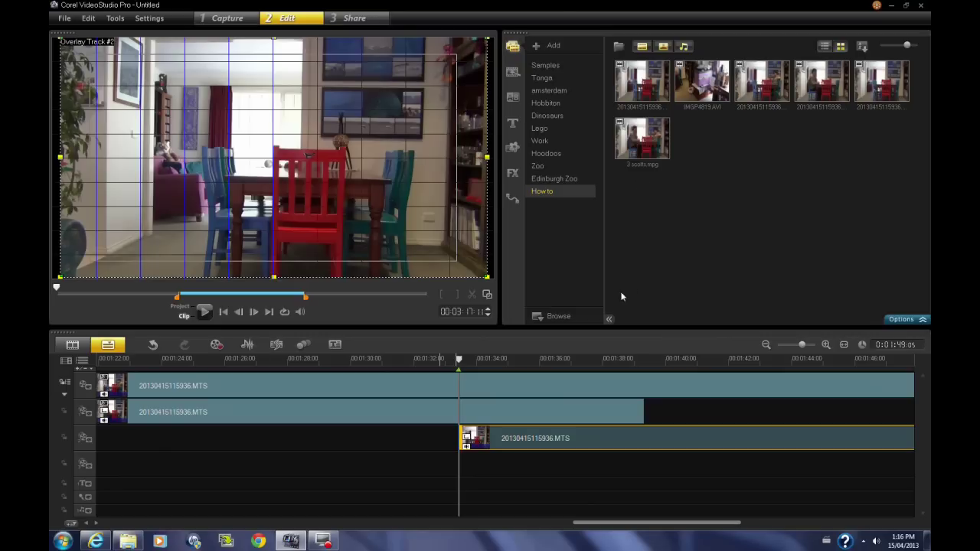
- Apply the Cropping filter to the clip on the second overlay track and open the filter's custom settings
left_click(513, 175)
left_click_drag(883, 132, 711, 436)
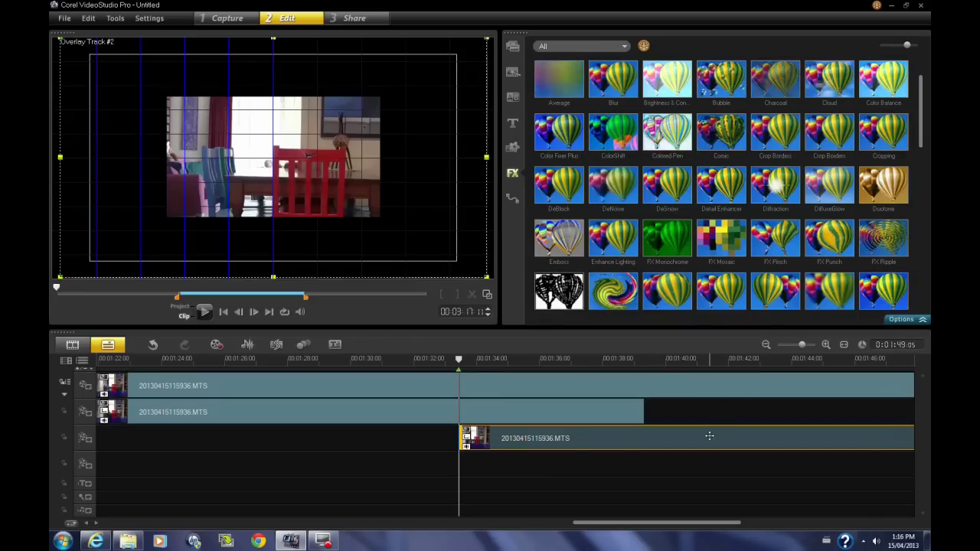
left_click(922, 316)
left_click(589, 304)
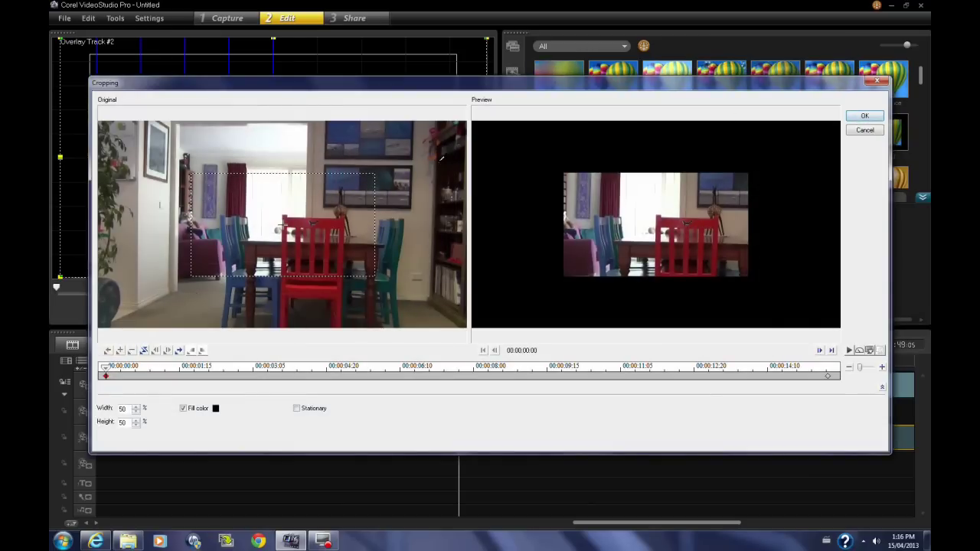
- Set the crop to 100% height and 30% width, and move the crop area to the left edge of the picture over the doorway
double_click(124, 422)
type("100")
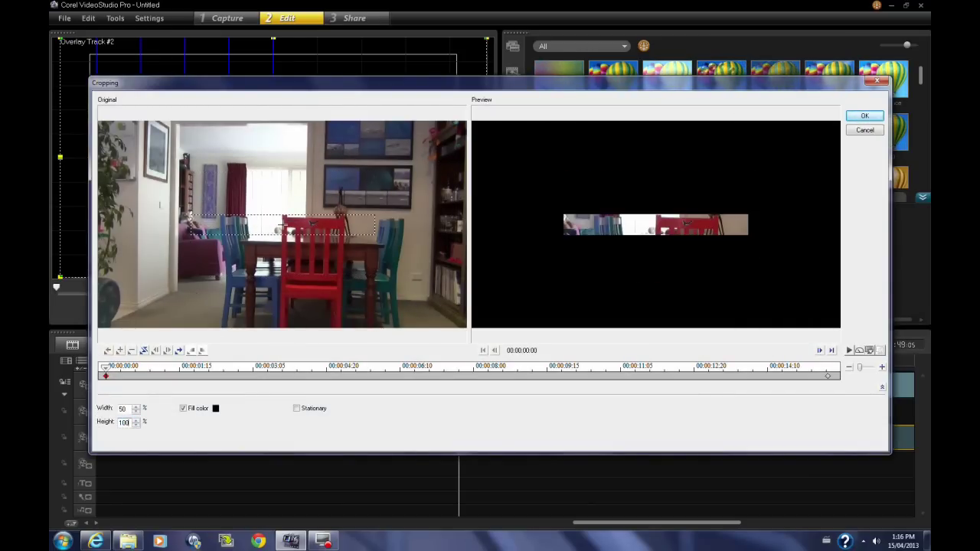
double_click(123, 409)
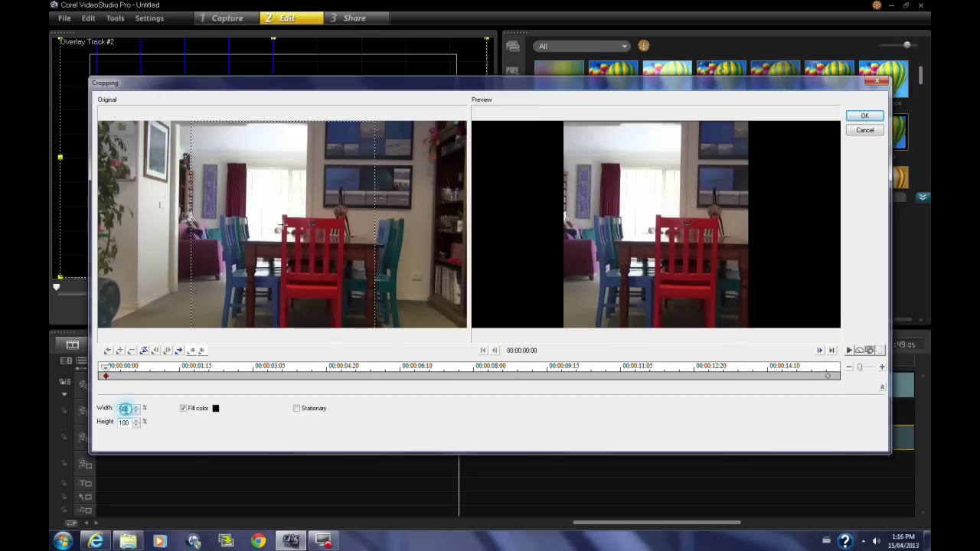
type("3")
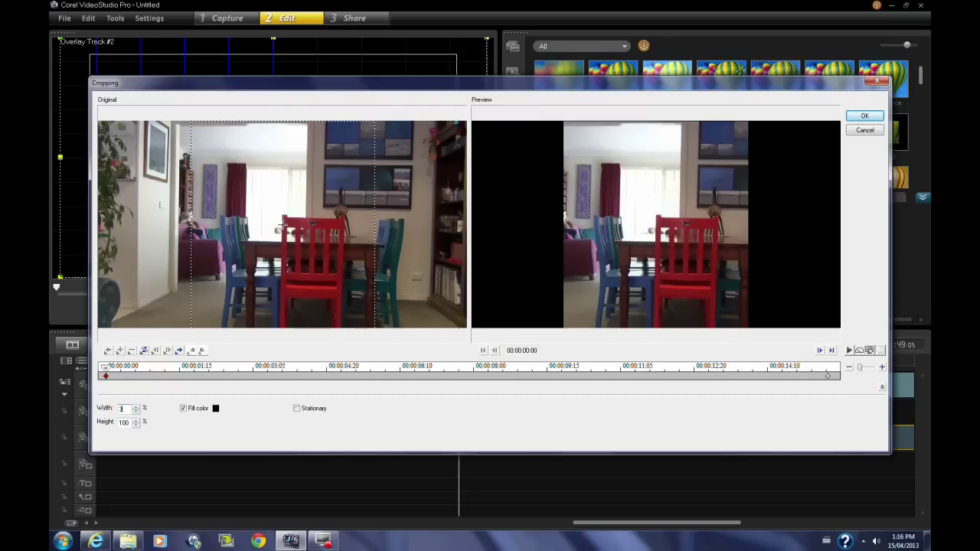
type("0")
left_click_drag(282, 224, 151, 223)
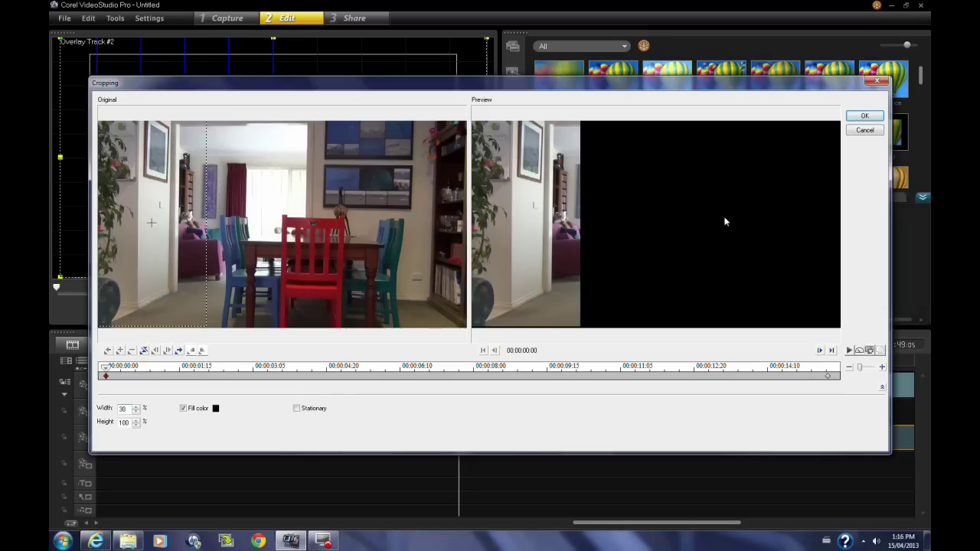
left_click(863, 117)
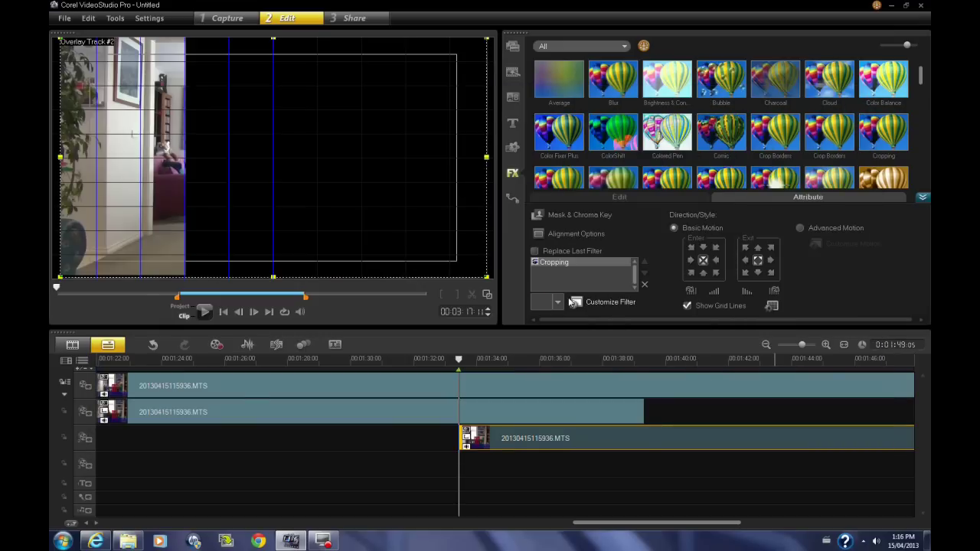
- Turn on the Chroma Key overlay option for the cropped second overlay clip with a similarity of 0
left_click(567, 218)
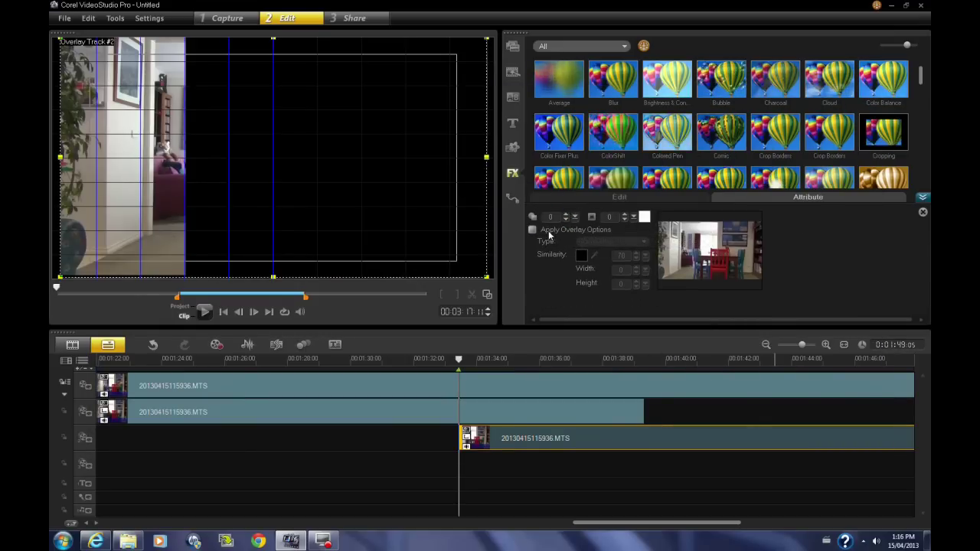
left_click(533, 229)
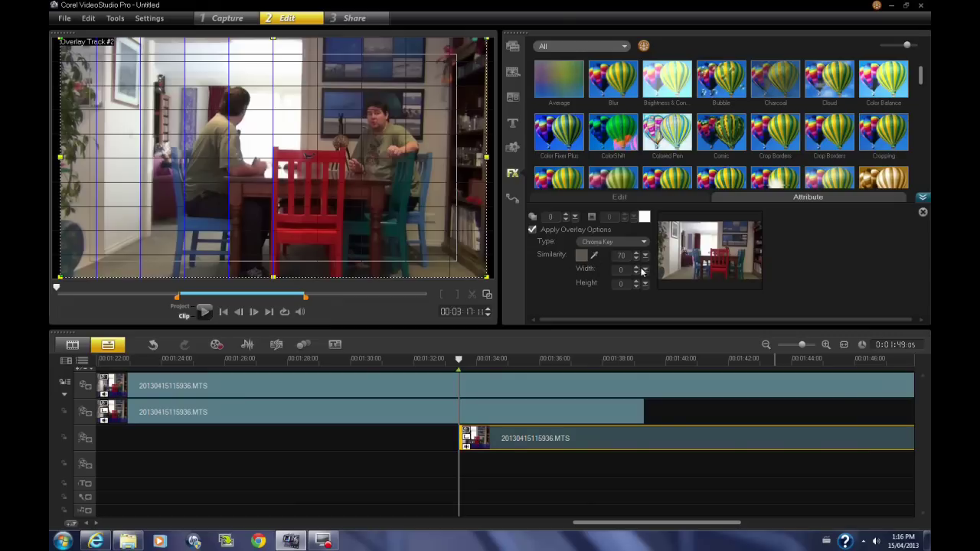
left_click(644, 270)
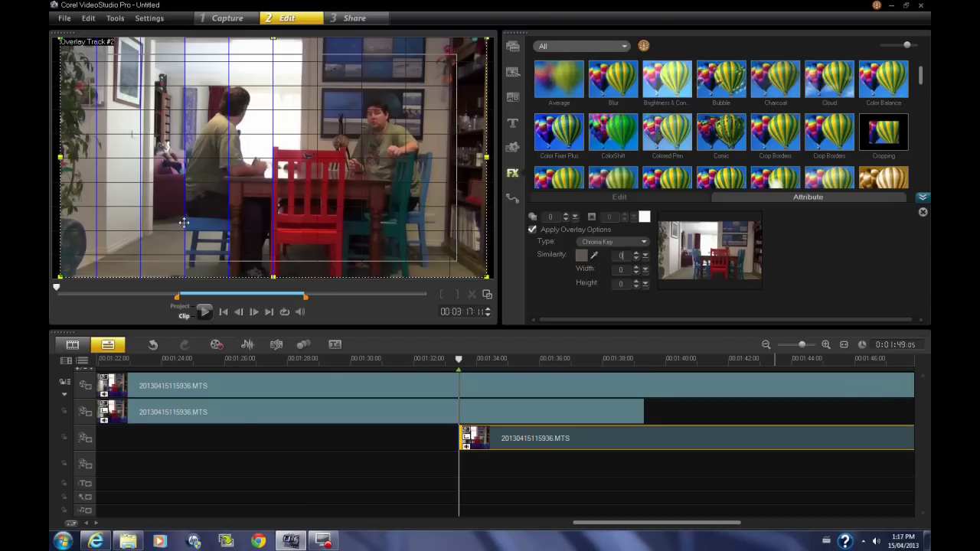
- Play the project from shortly before the second overlay clip begins to check the combined scene, and stop the playback
left_click(337, 358)
left_click(204, 311)
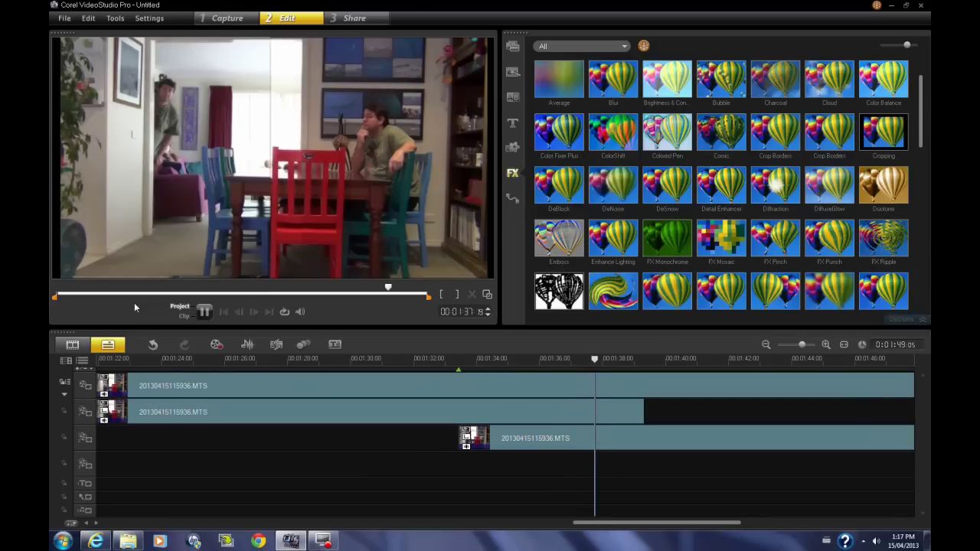
left_click(205, 313)
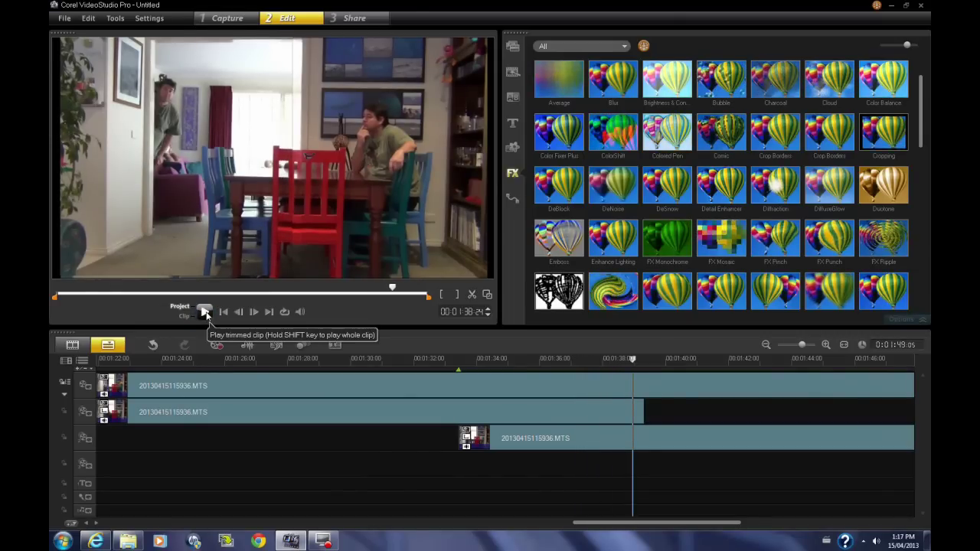